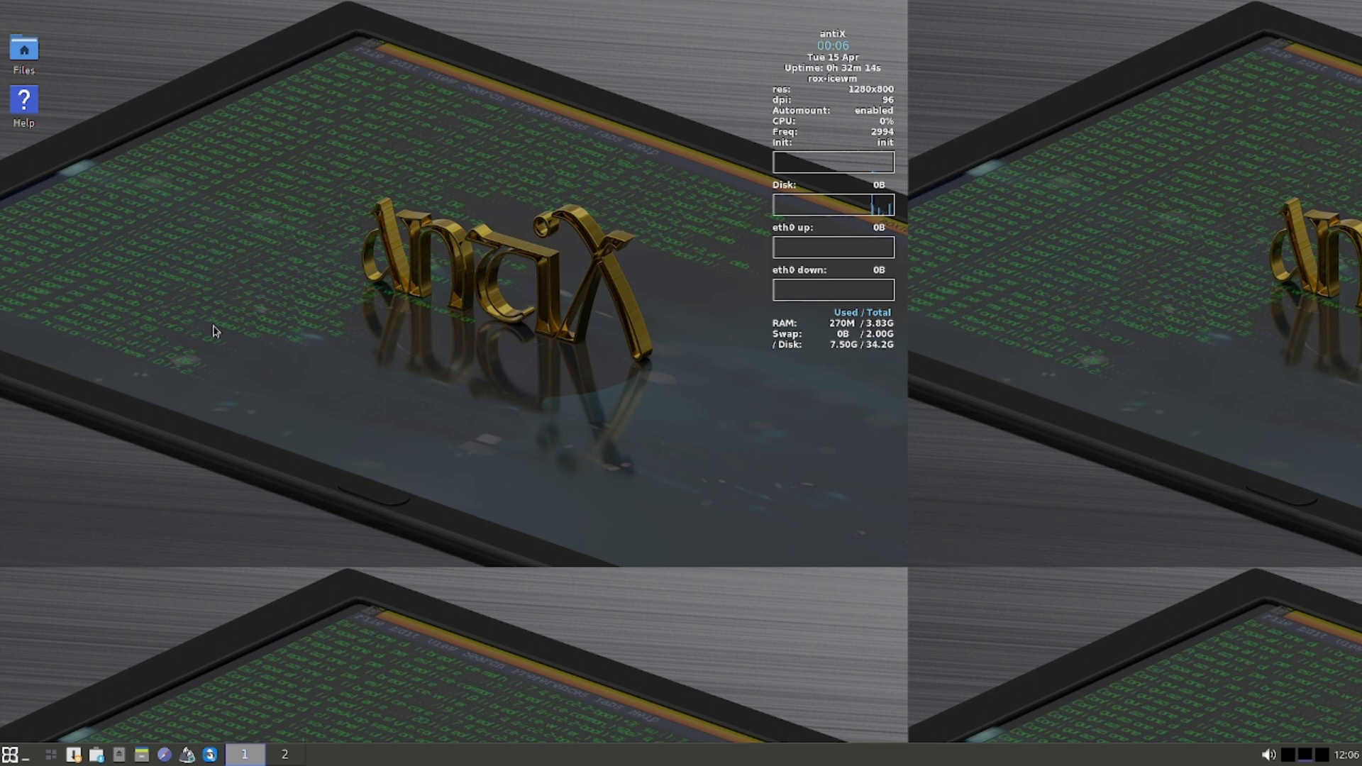
Launch the zzzFM file manager from the System applications and maximize its window
click(7, 759)
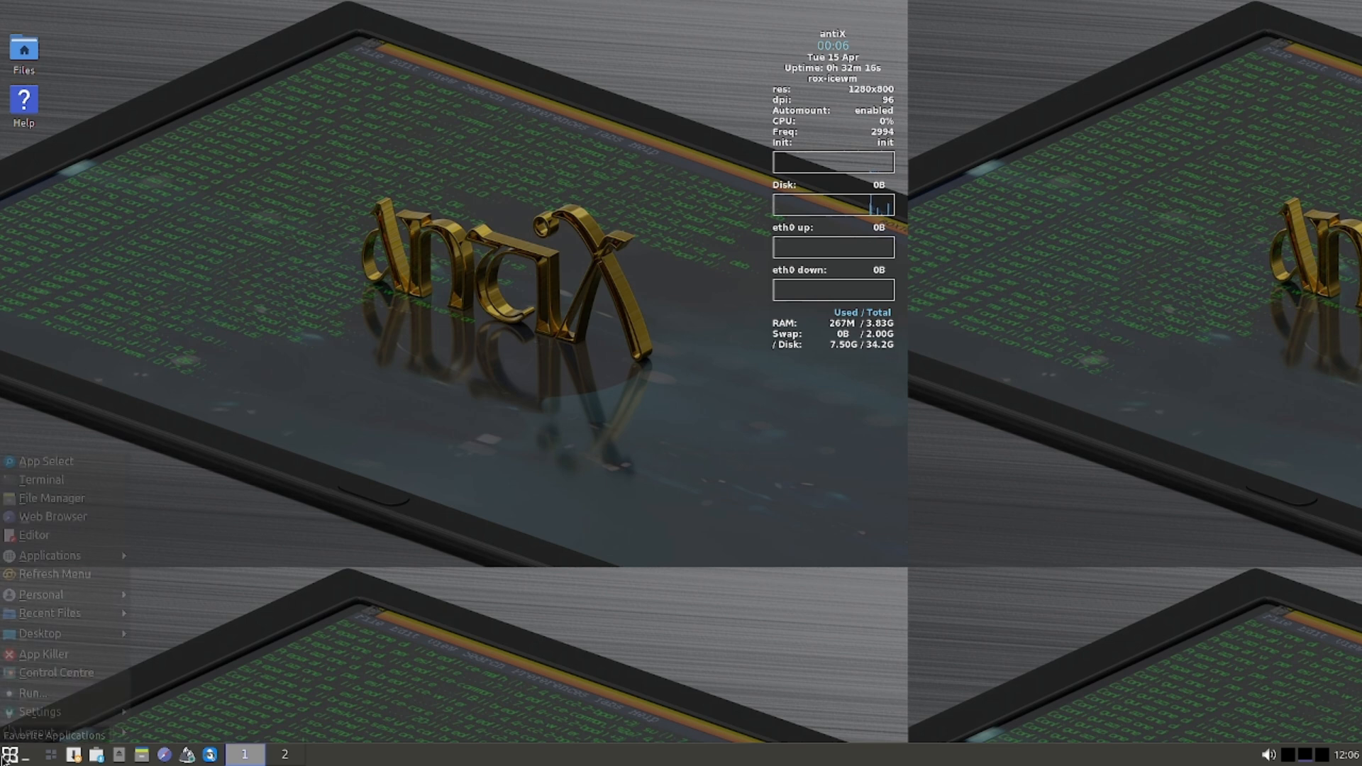
mouse_move(42, 564)
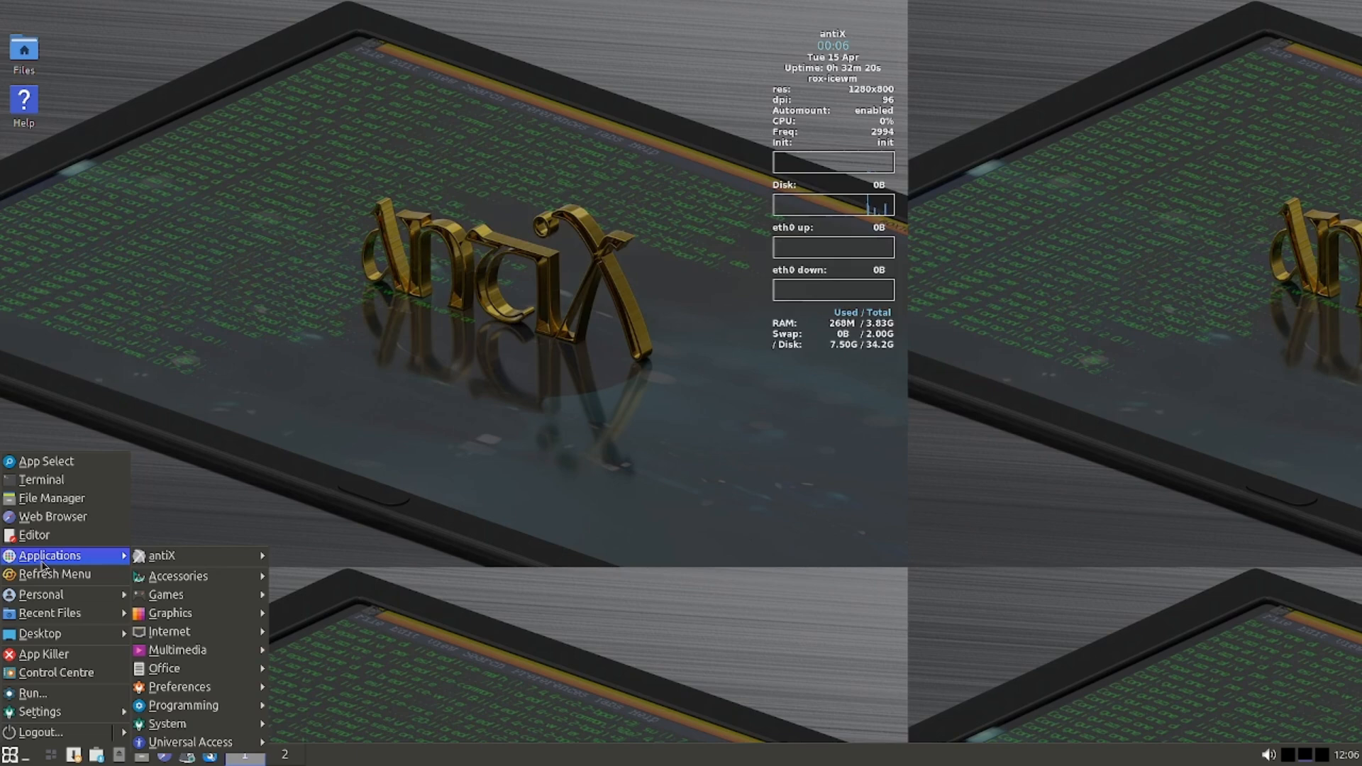
mouse_move(190, 556)
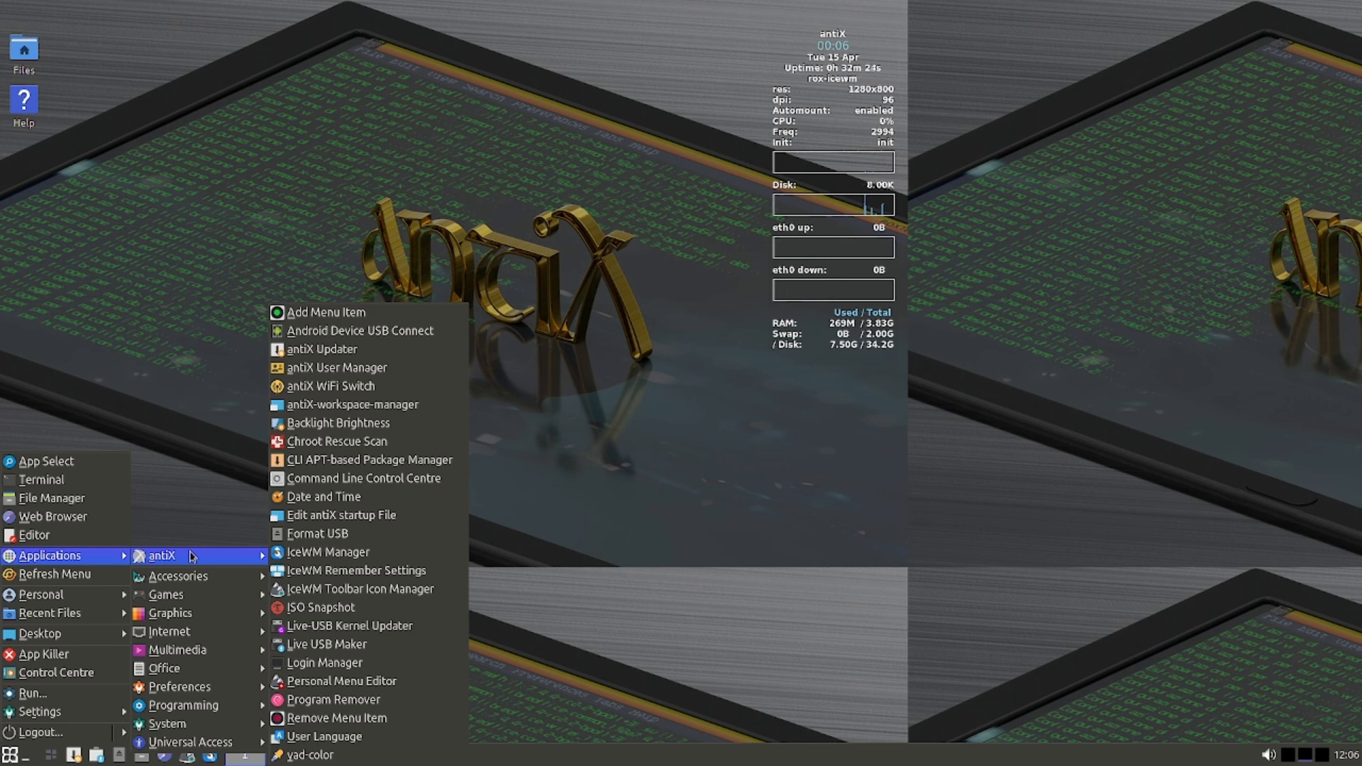
mouse_move(177, 731)
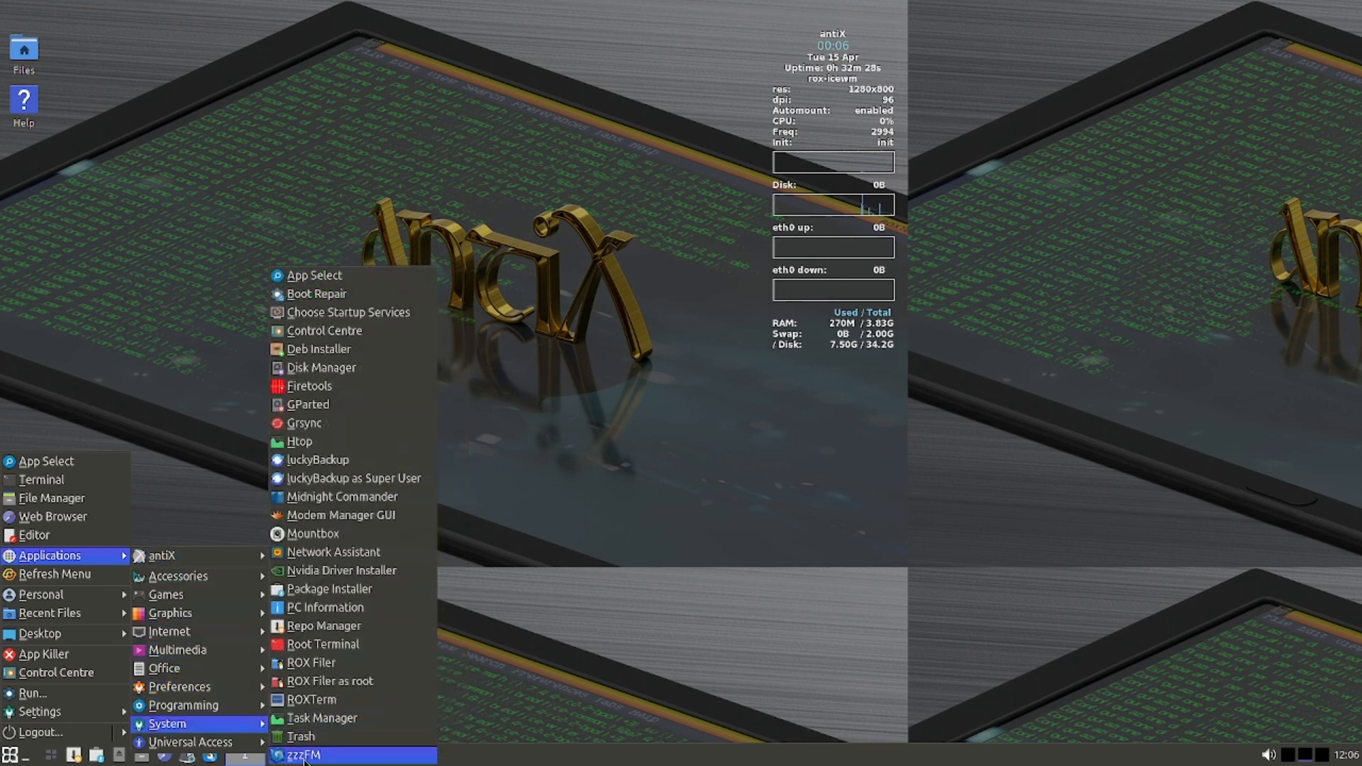
click(304, 756)
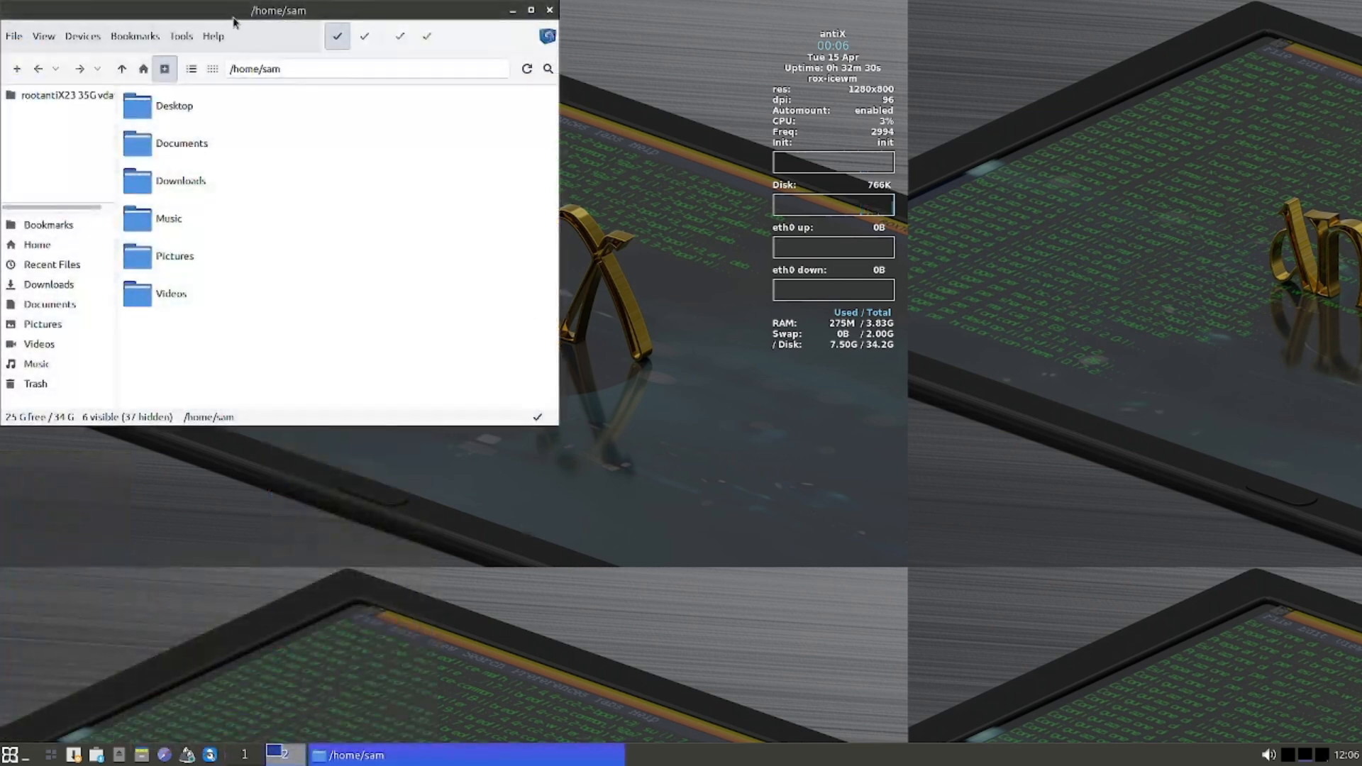
double_click(225, 11)
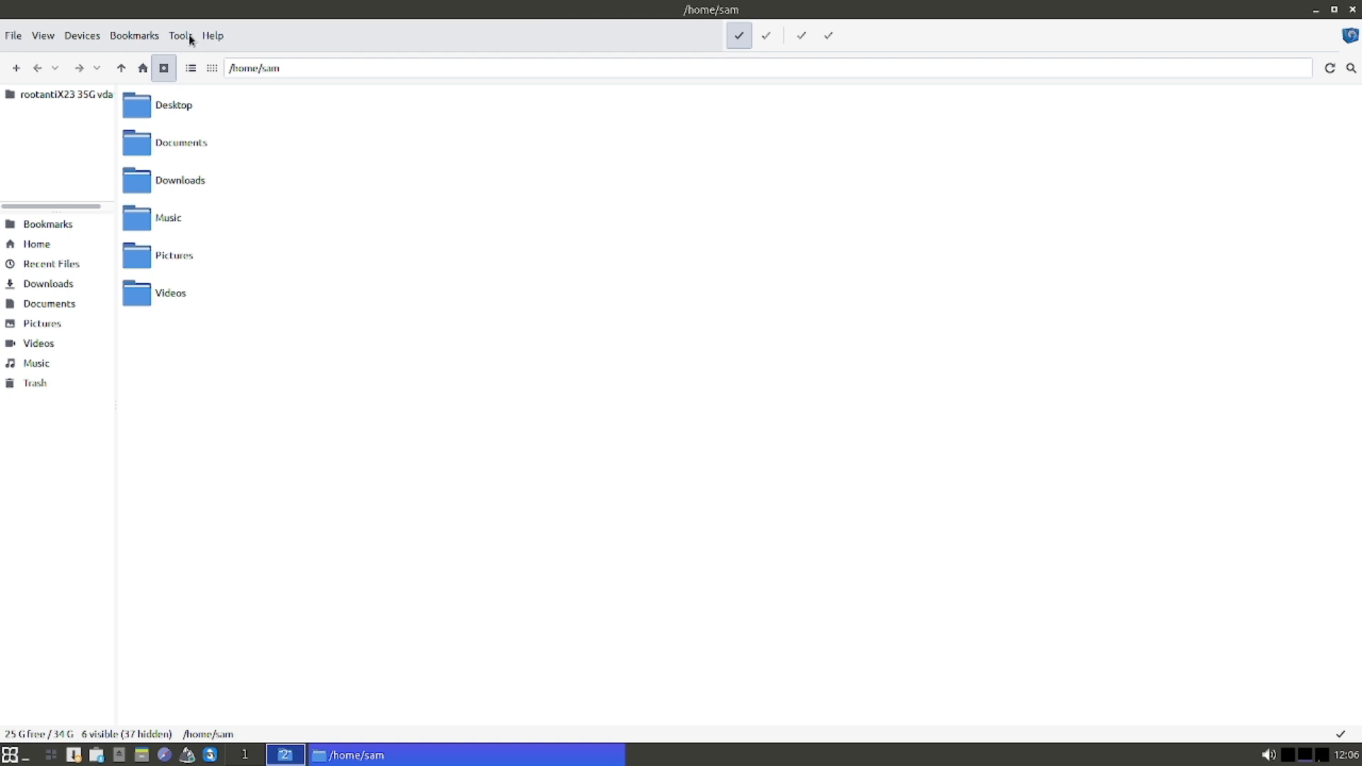
click(212, 35)
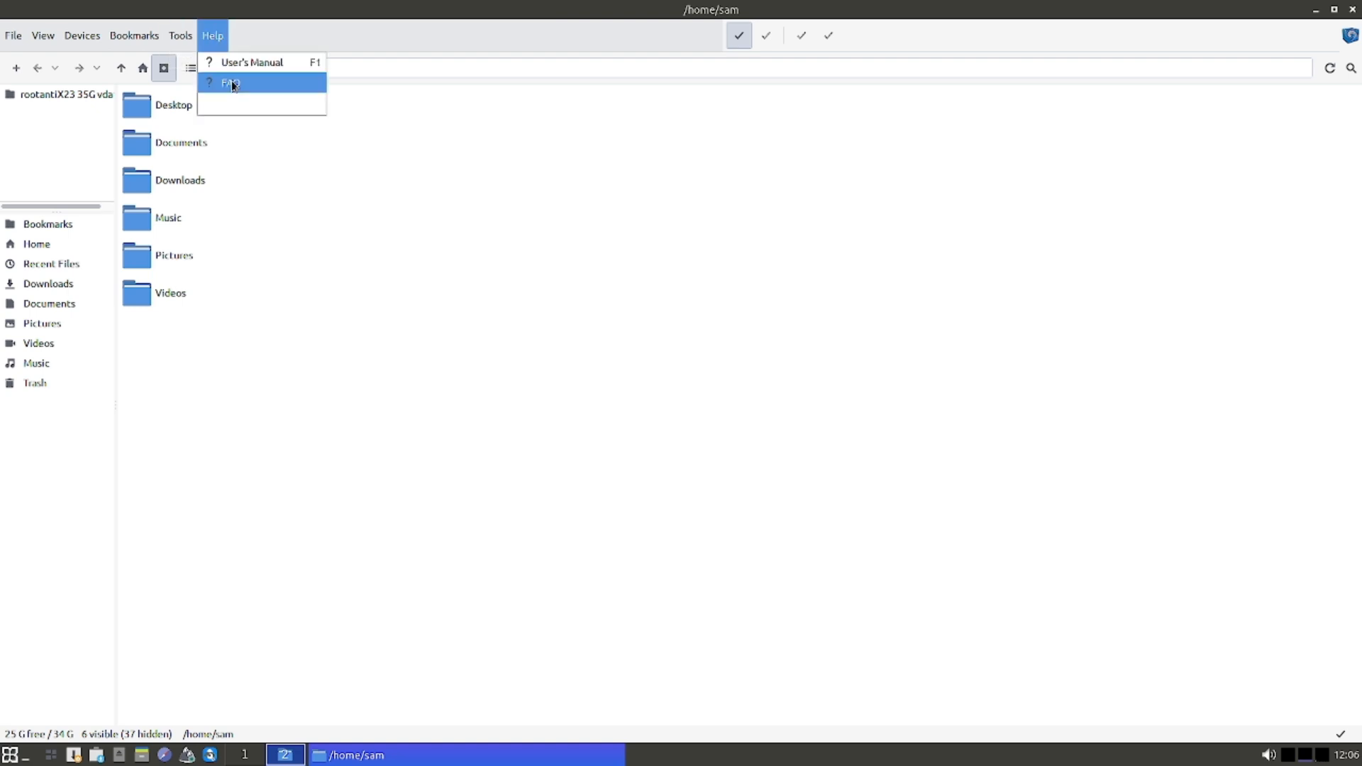
click(13, 34)
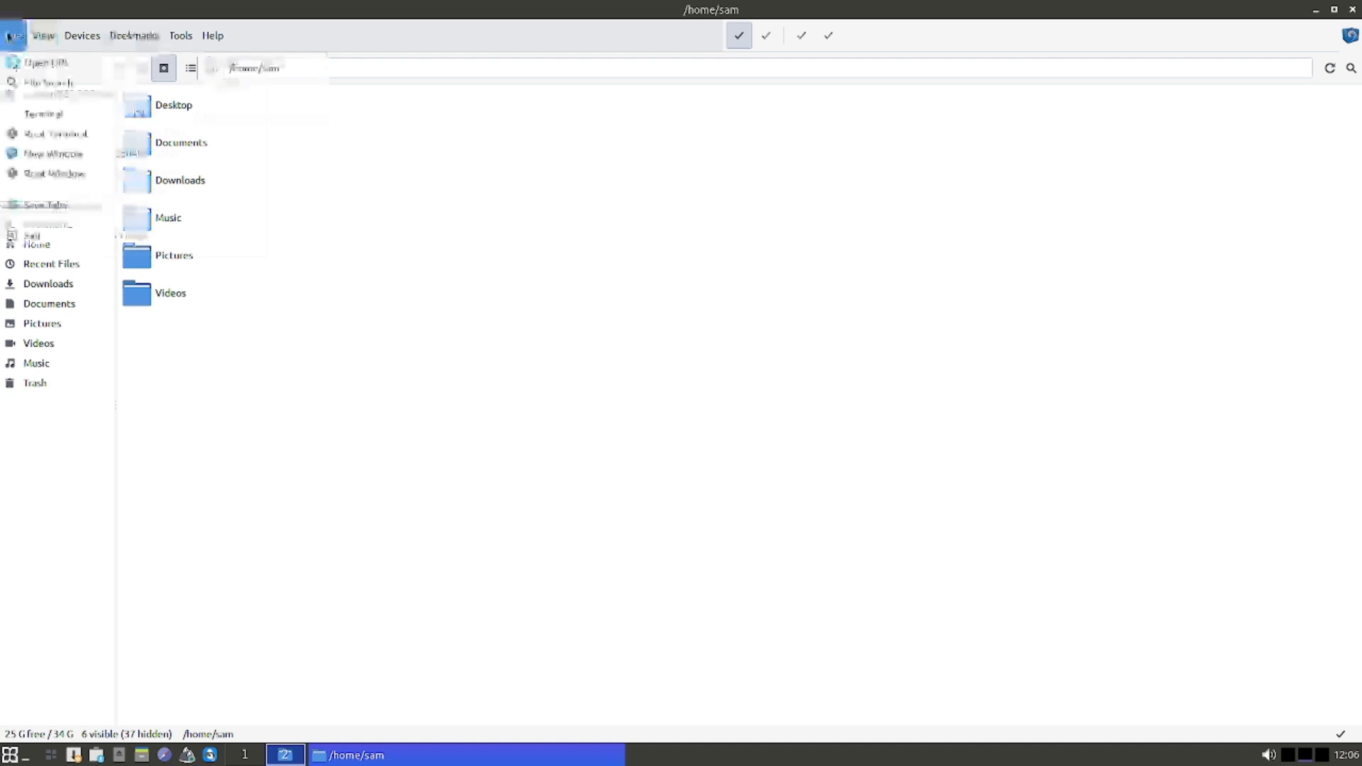
click(434, 6)
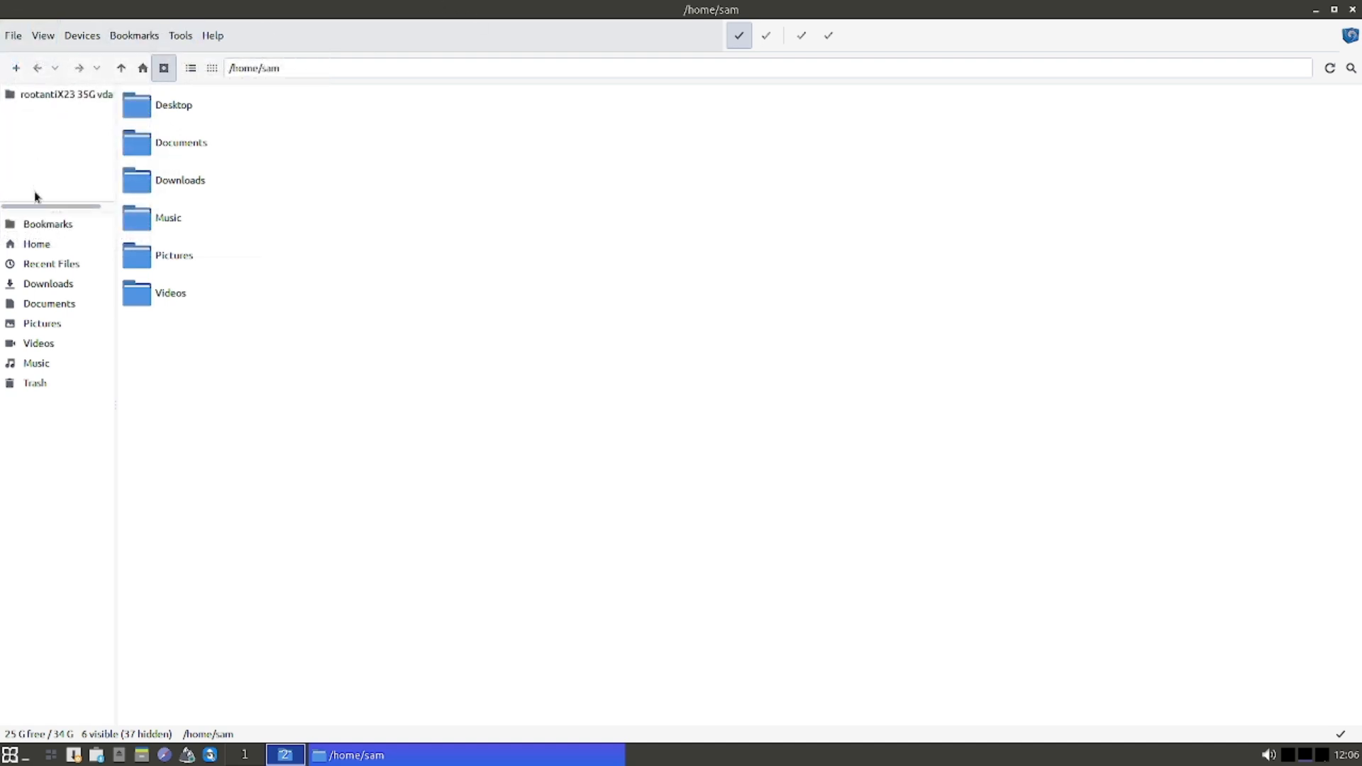
mouse_move(38, 207)
mouse_down()
mouse_move(75, 207)
mouse_move(39, 206)
mouse_up()
Open the rootantiX23 device and look through its etc, usr, var and opt folders, returning to the root directory
click(65, 96)
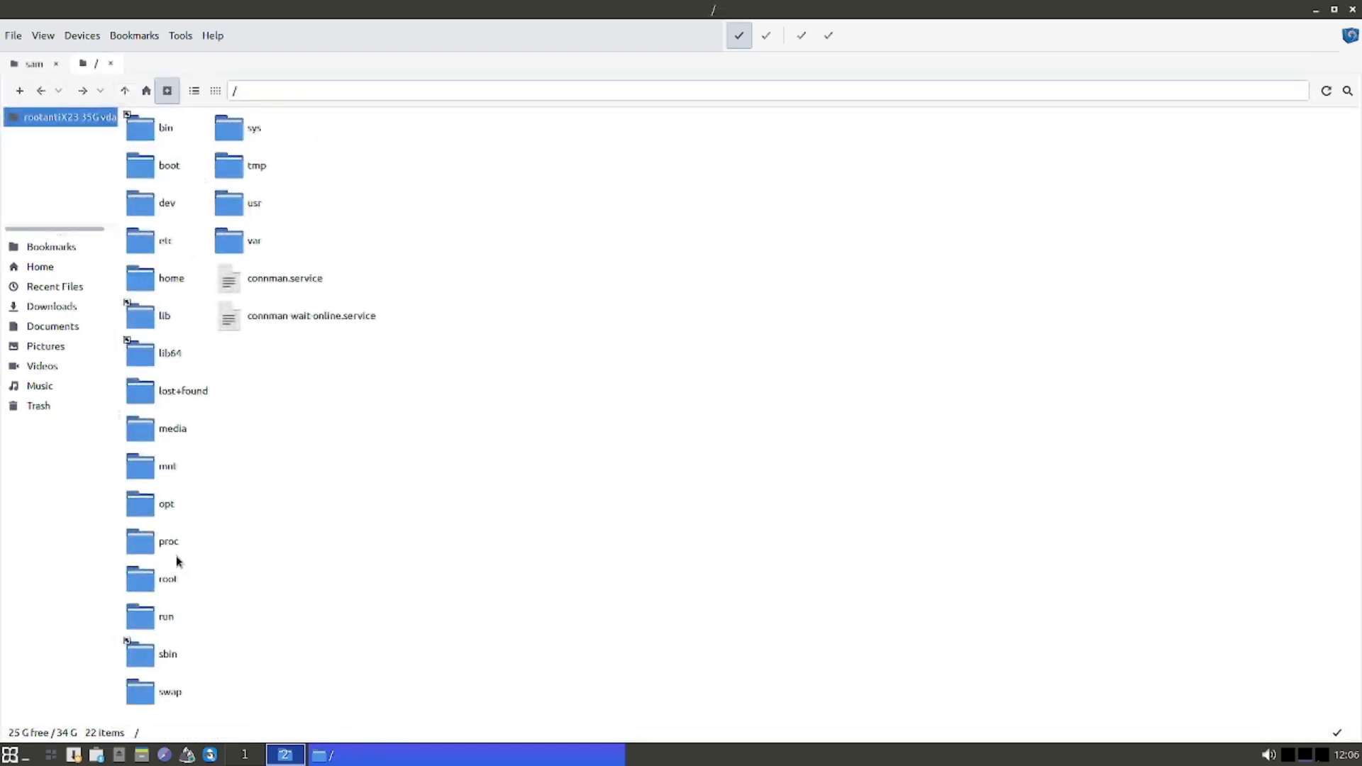
double_click(144, 241)
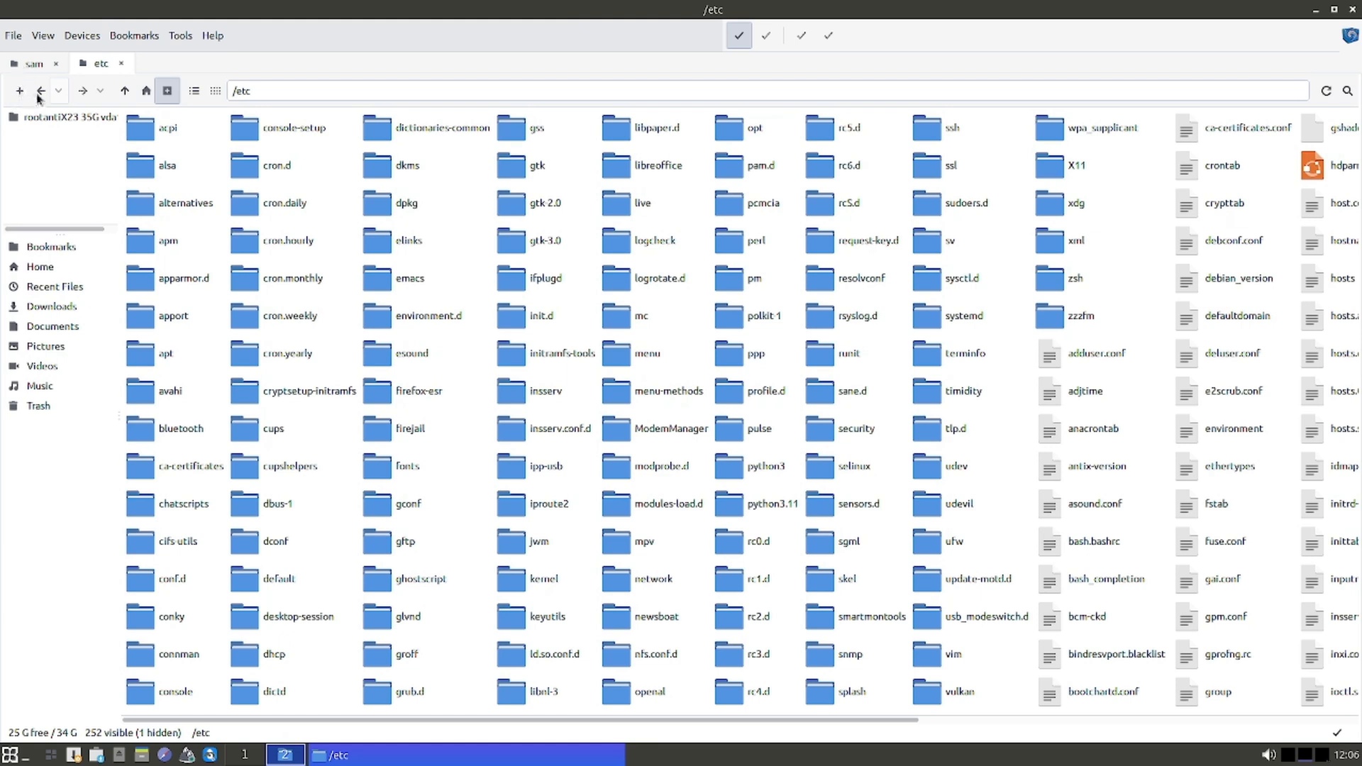
click(40, 91)
double_click(238, 206)
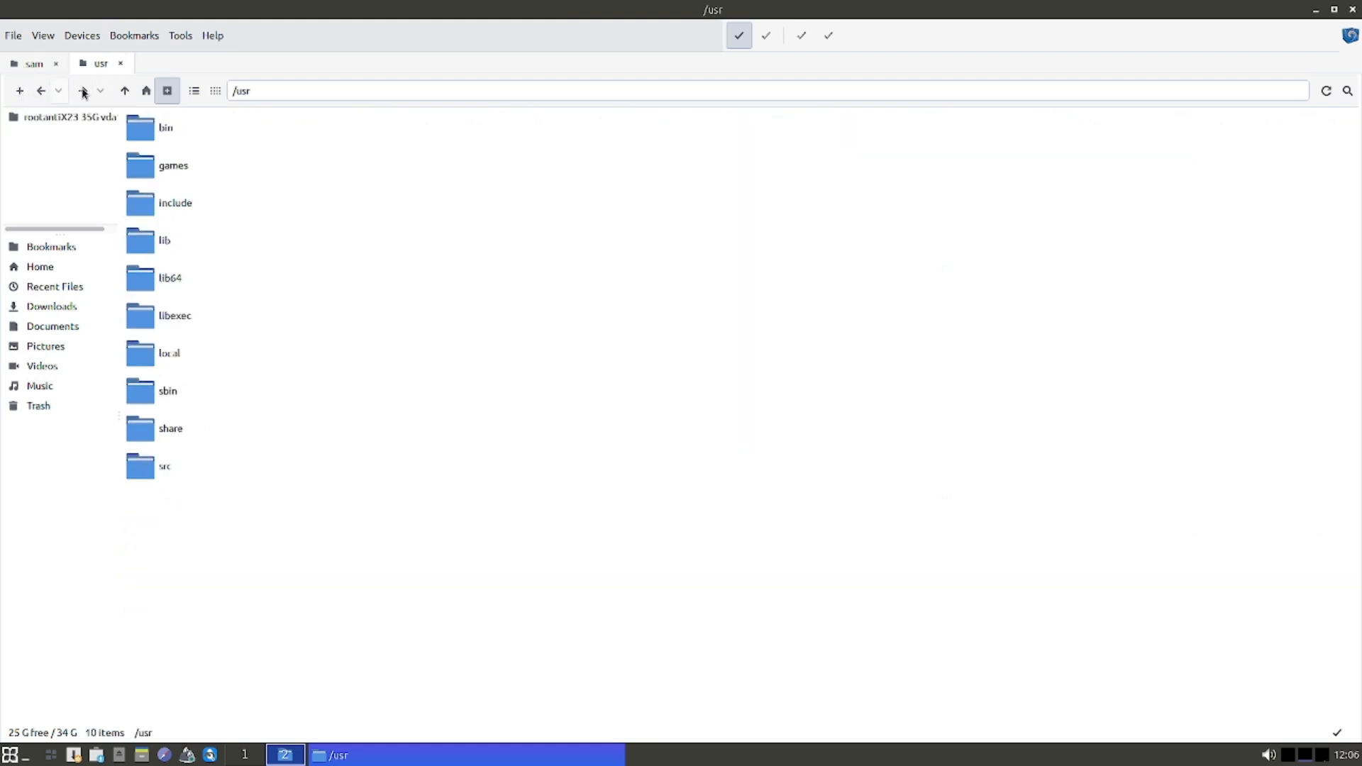
click(41, 91)
double_click(235, 243)
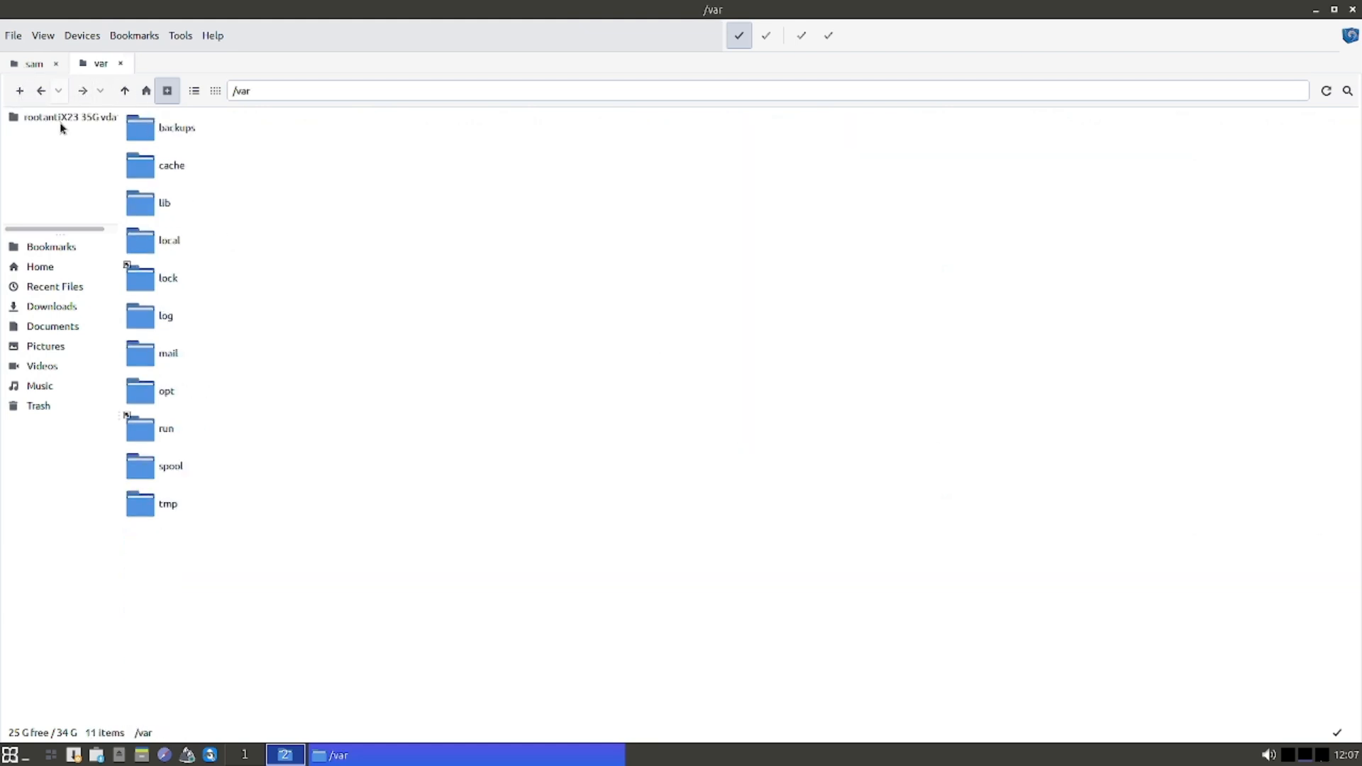
click(40, 93)
double_click(147, 504)
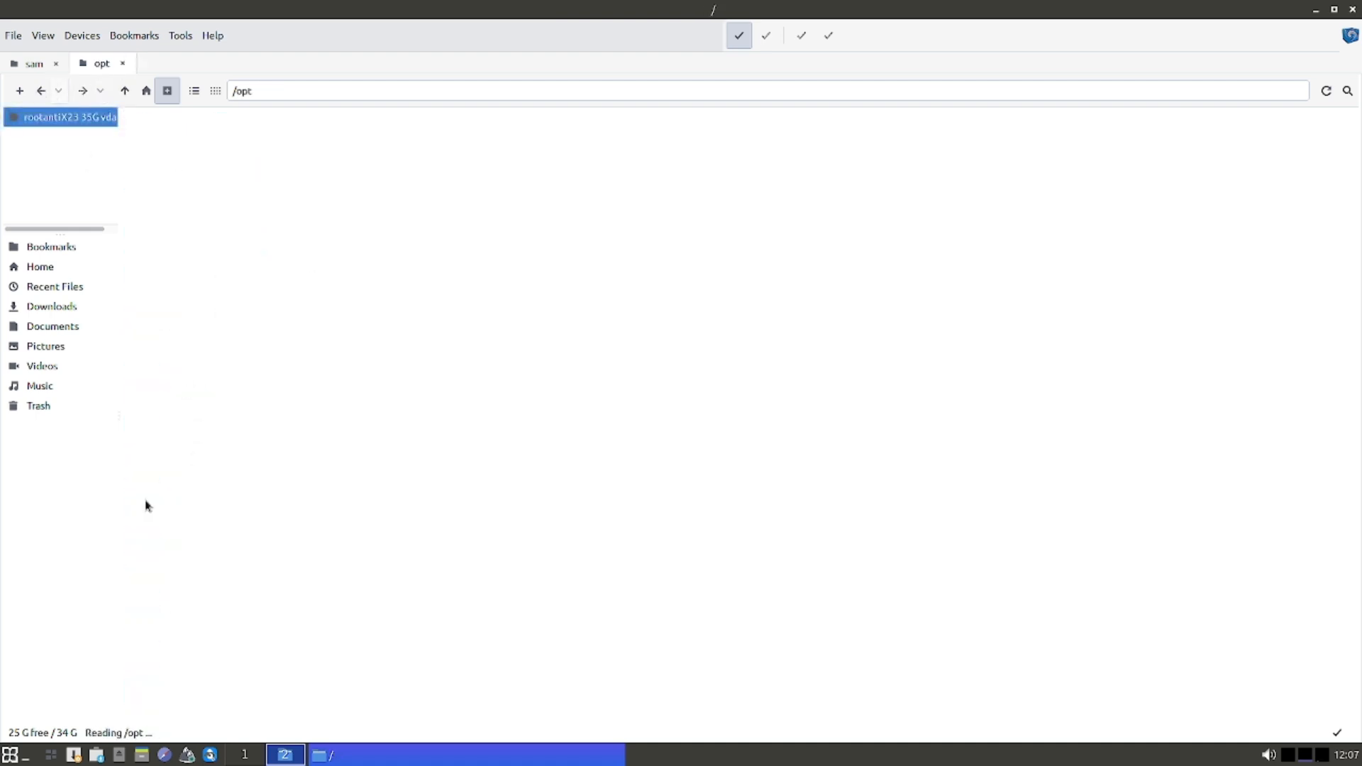
click(41, 92)
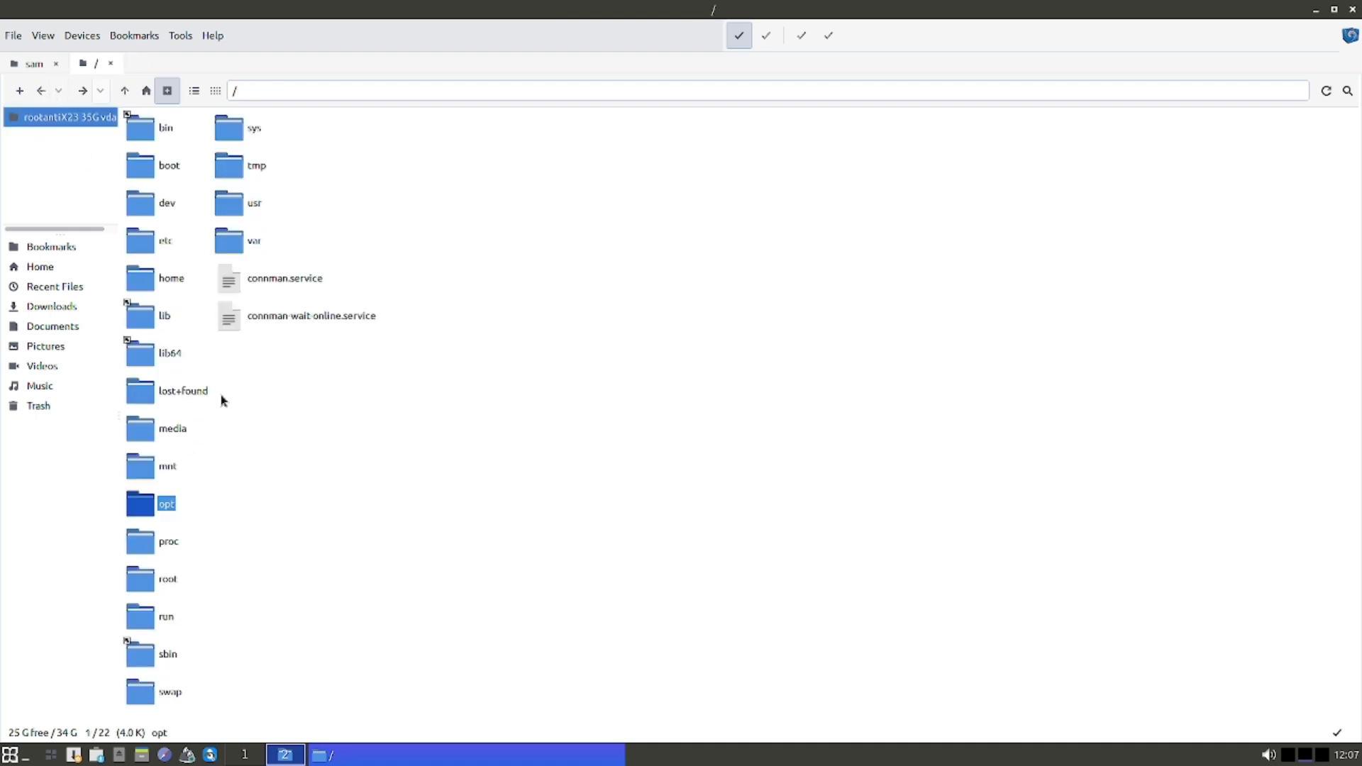
Open the /usr/share folder and look through its subfolders up to the end of the listing
double_click(228, 206)
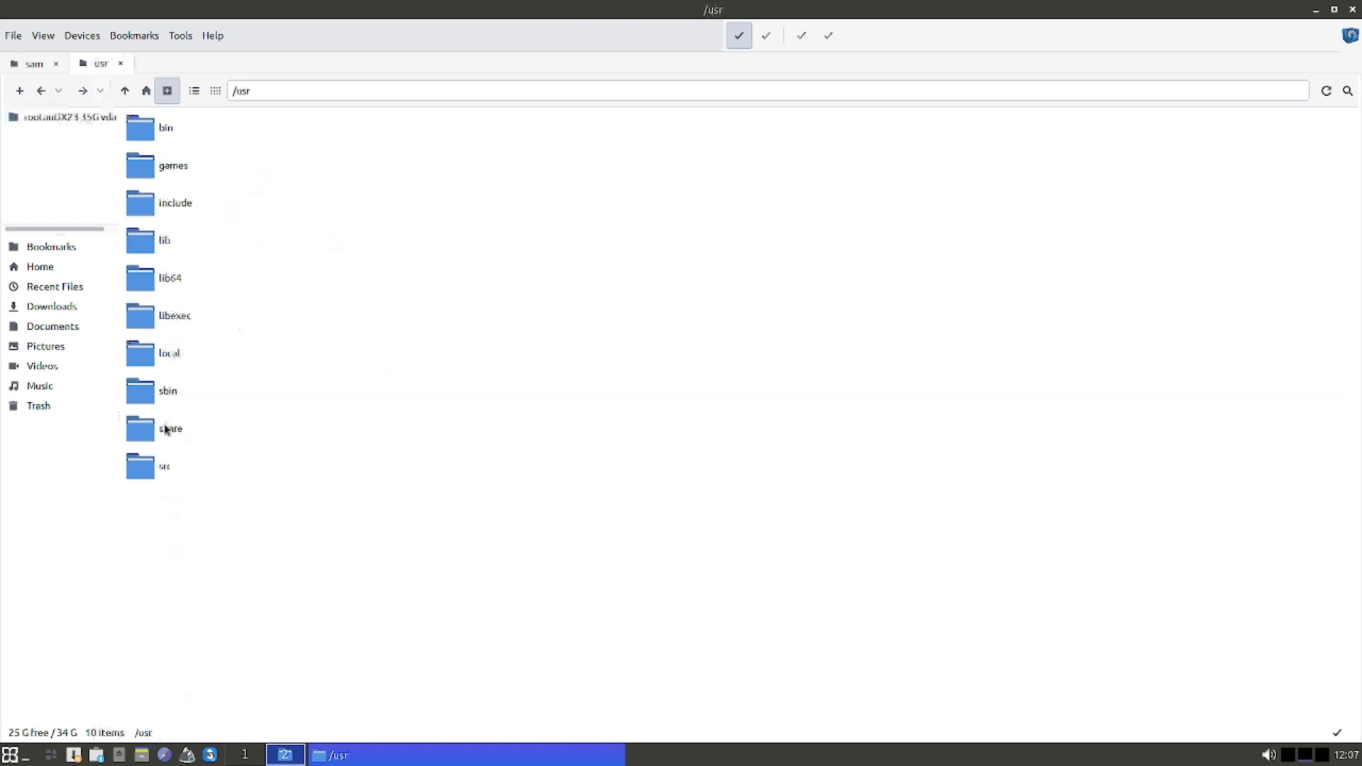
double_click(139, 437)
scroll(754, 593, down, 3)
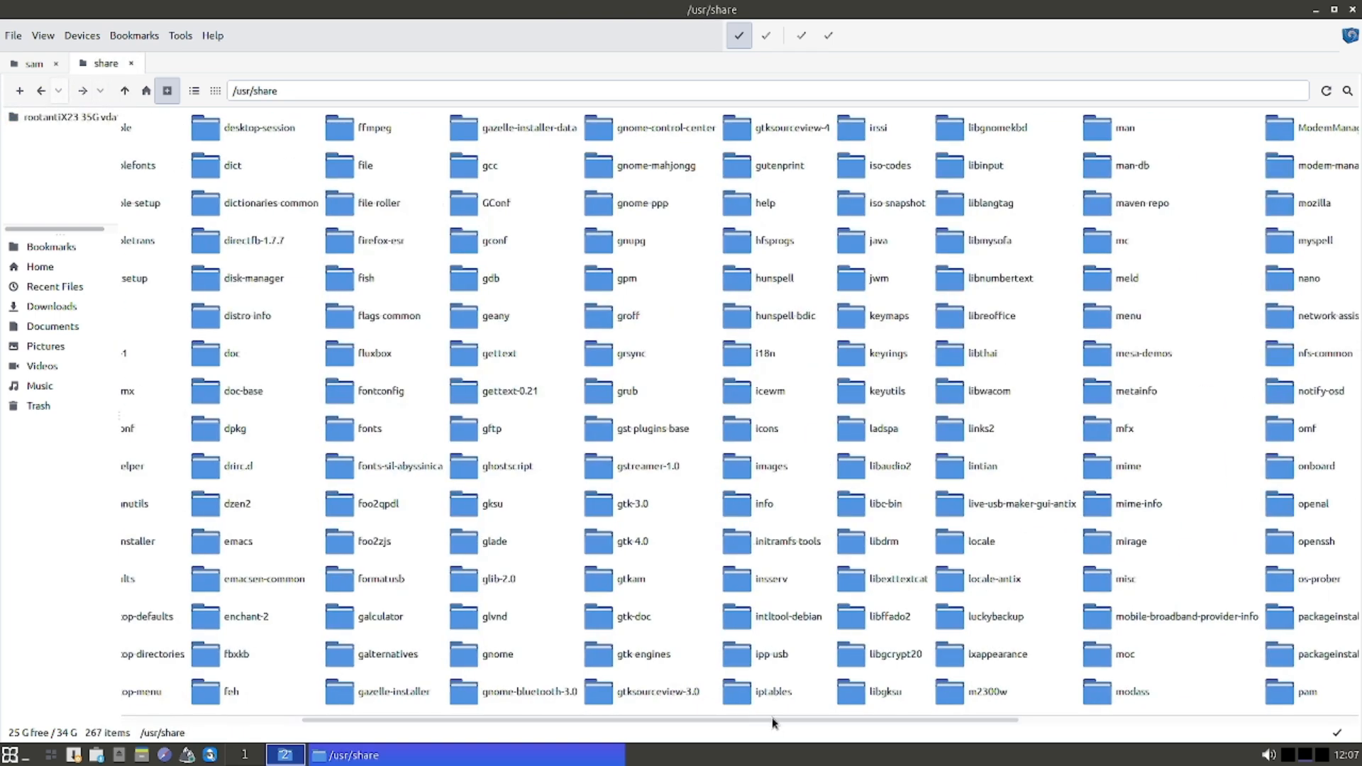
scroll(782, 710, up, 3)
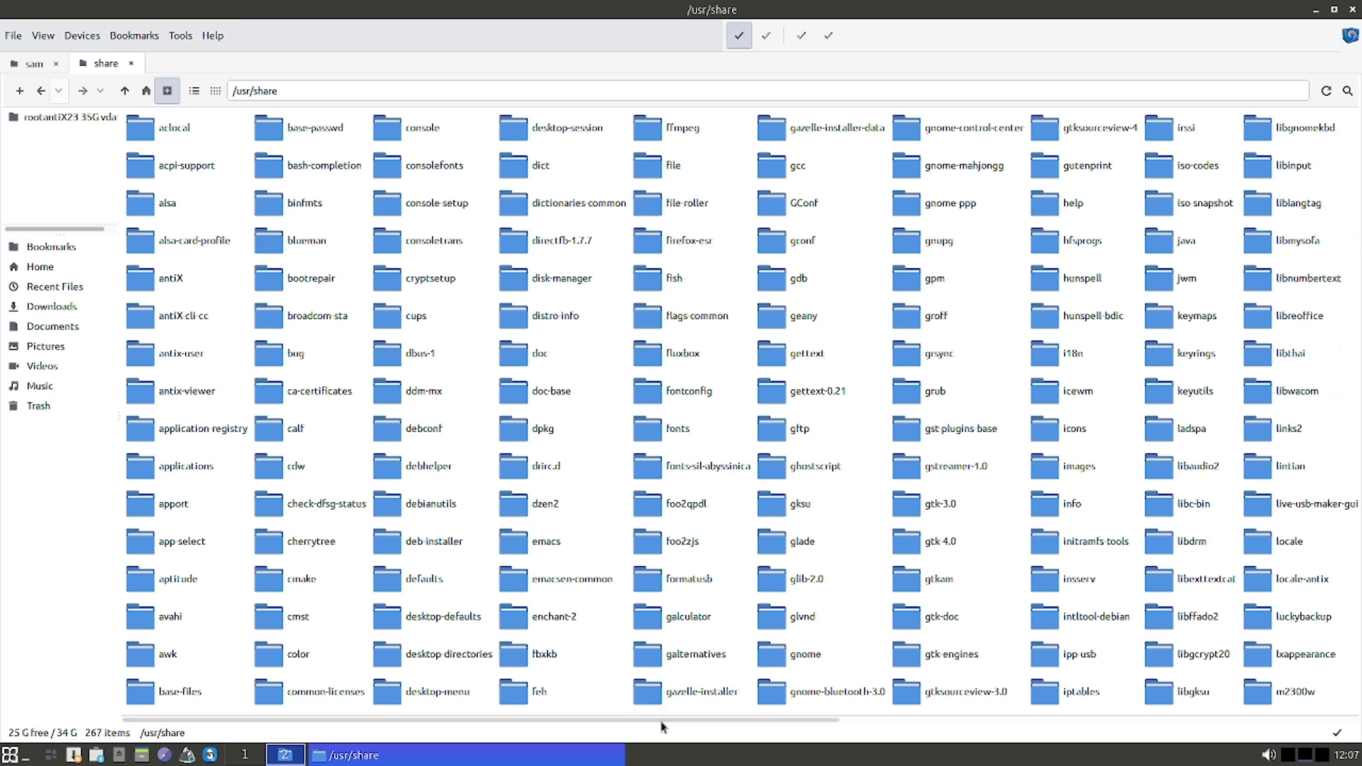
drag(665, 723, 742, 724)
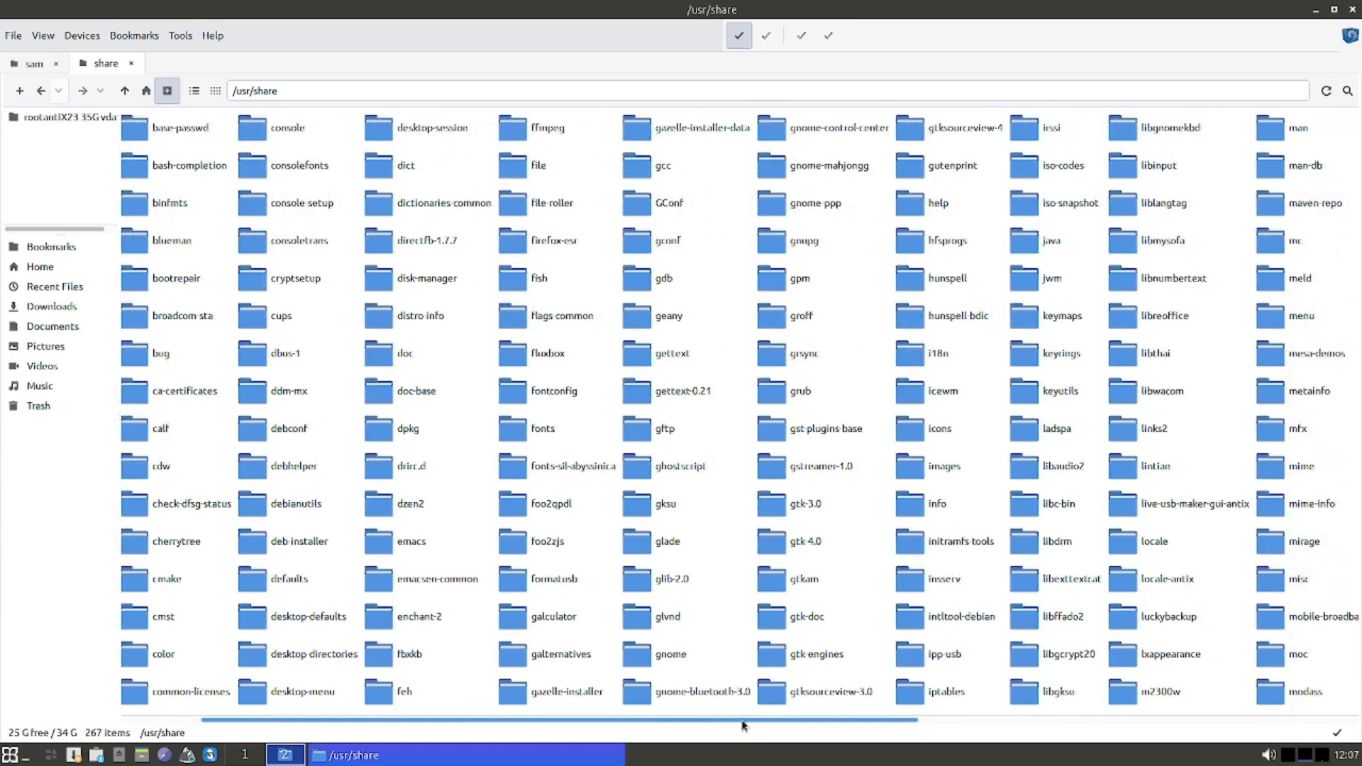
drag(742, 723, 1230, 716)
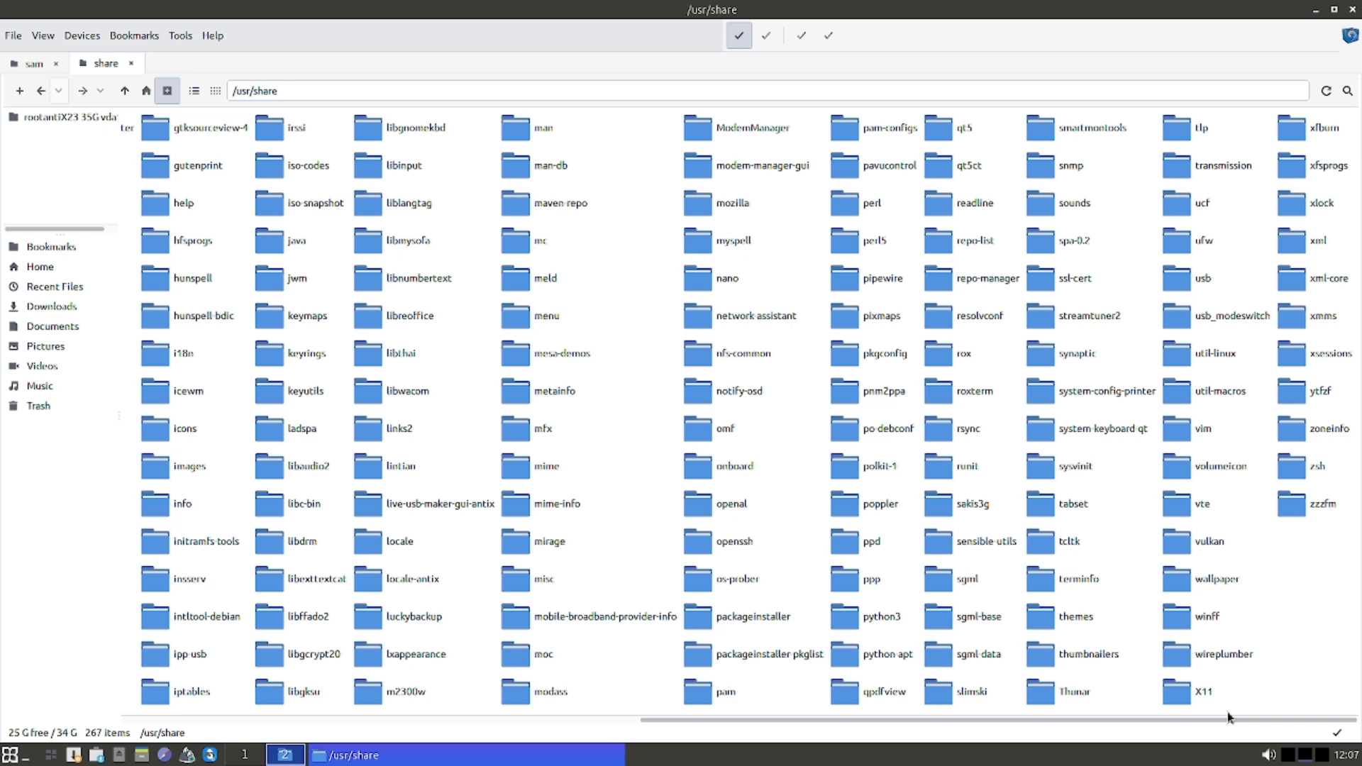
Open the wallpaper folder inside /usr/share
right_click(1181, 585)
right_click(1181, 585)
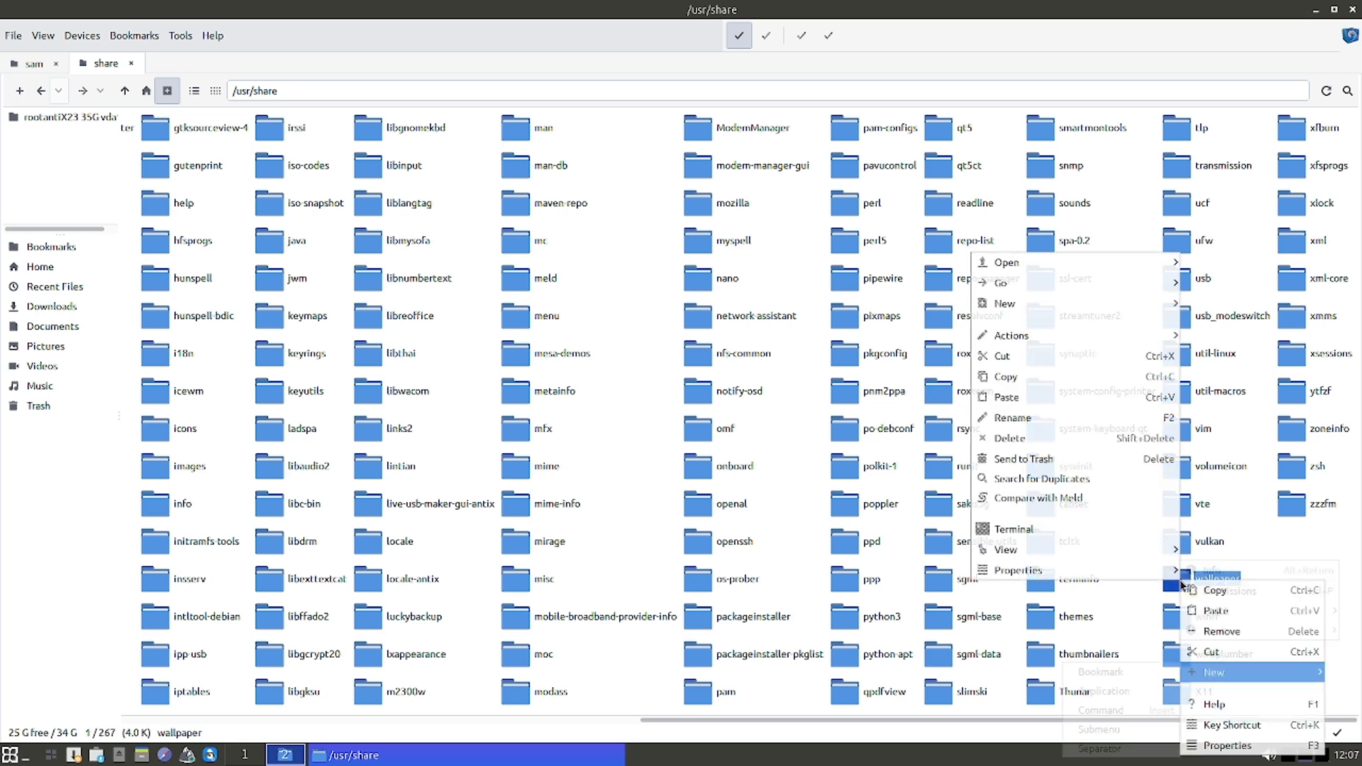
click(1289, 558)
double_click(1185, 583)
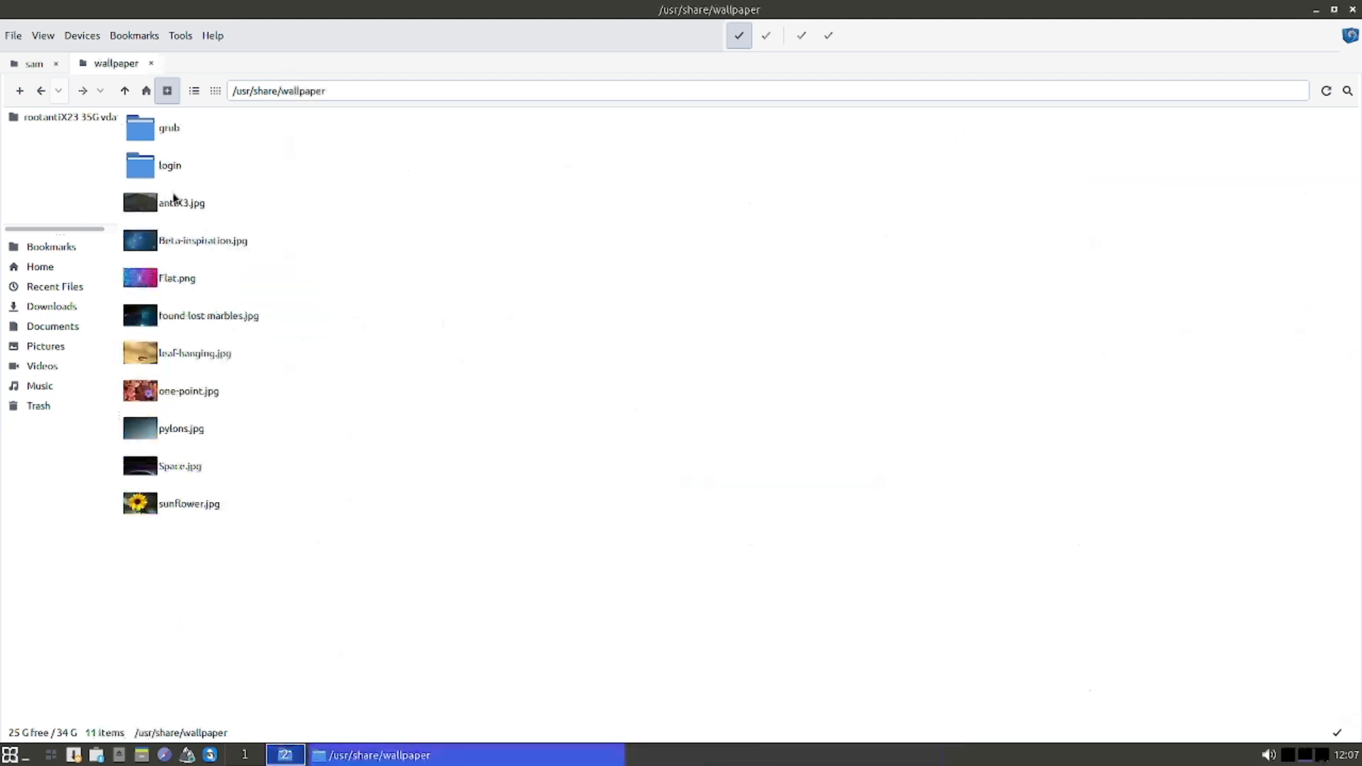
Look at the images in the wallpaper folder's grub subfolder and go back to /usr
double_click(143, 135)
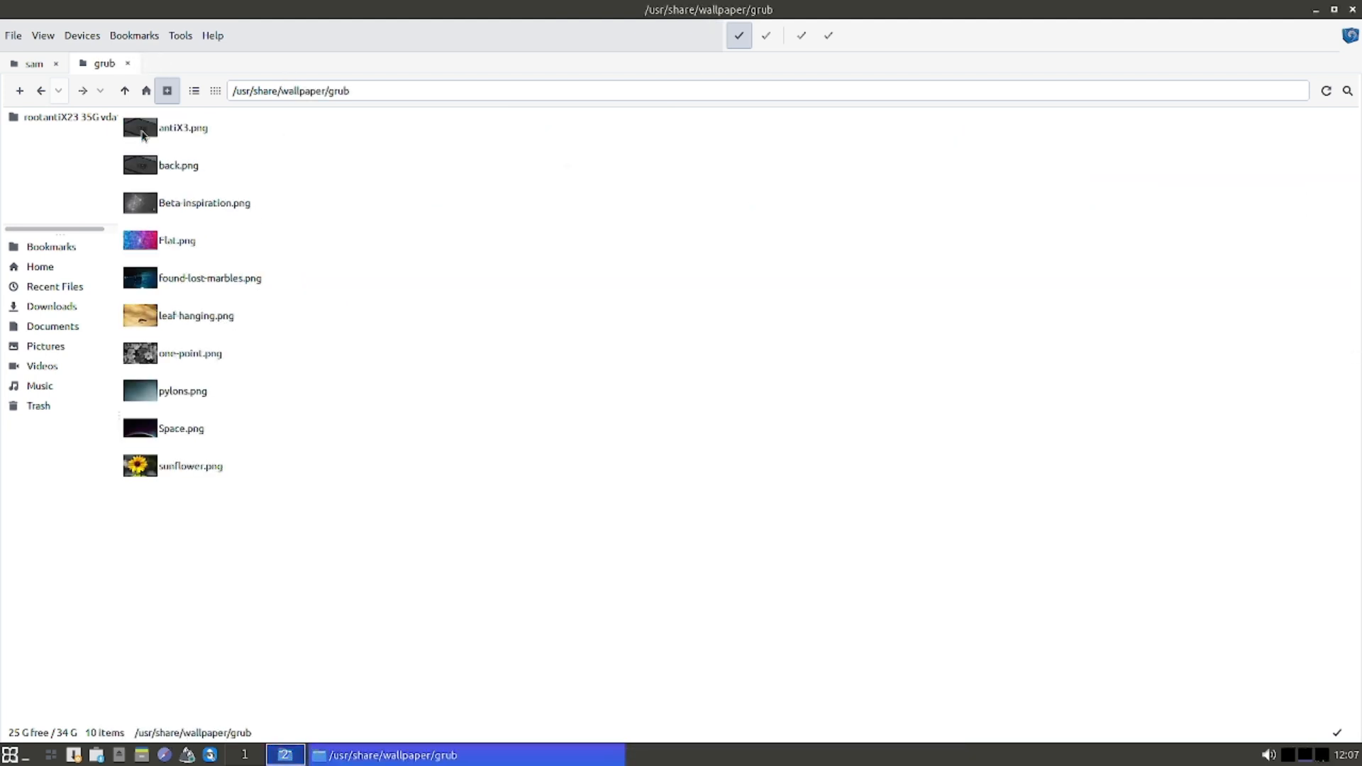
click(37, 94)
click(41, 97)
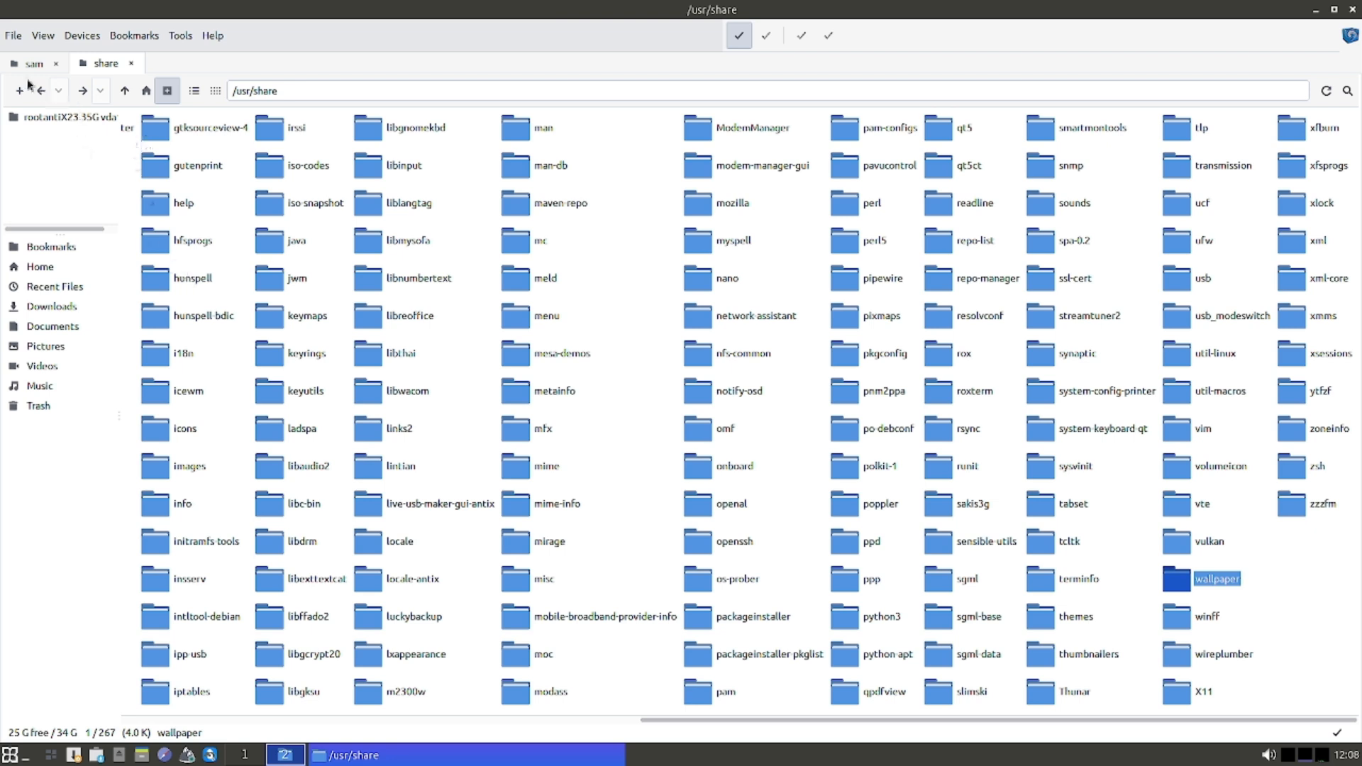
click(41, 97)
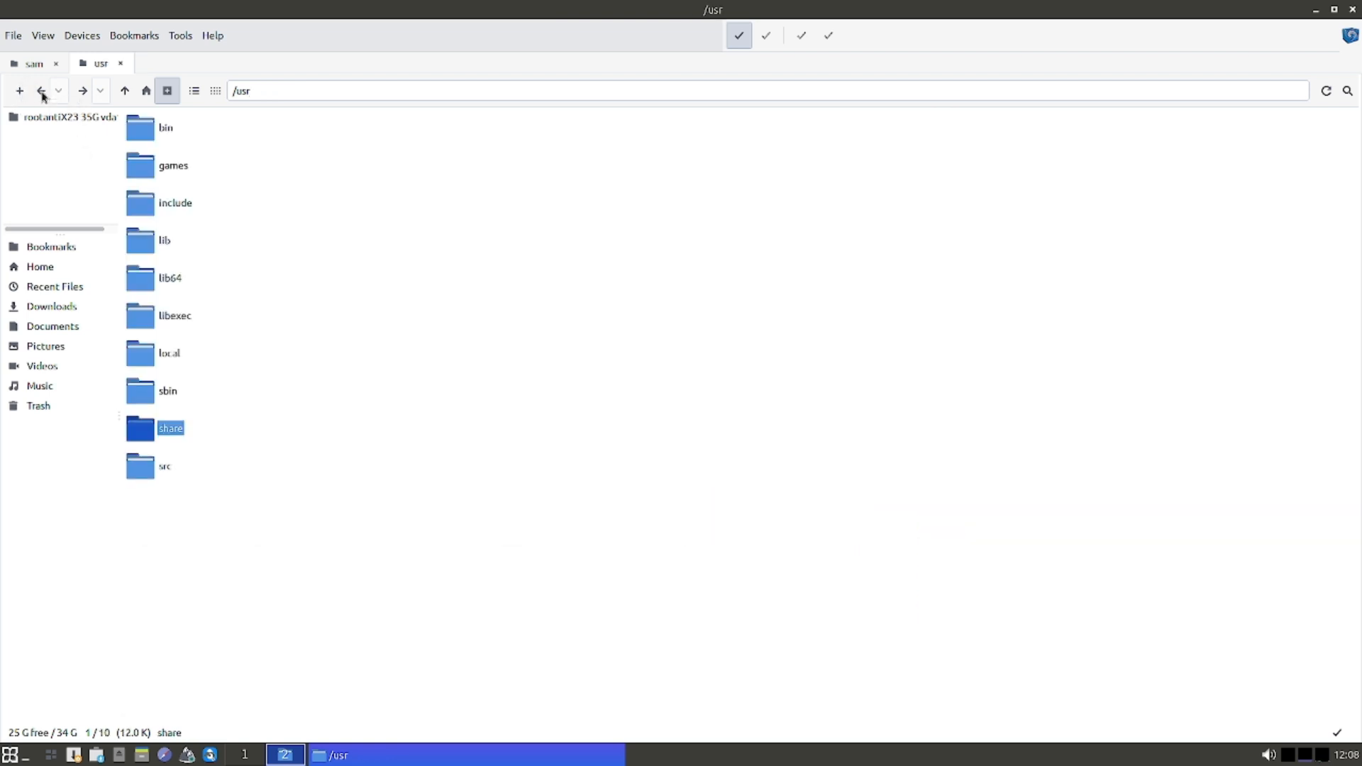
click(131, 35)
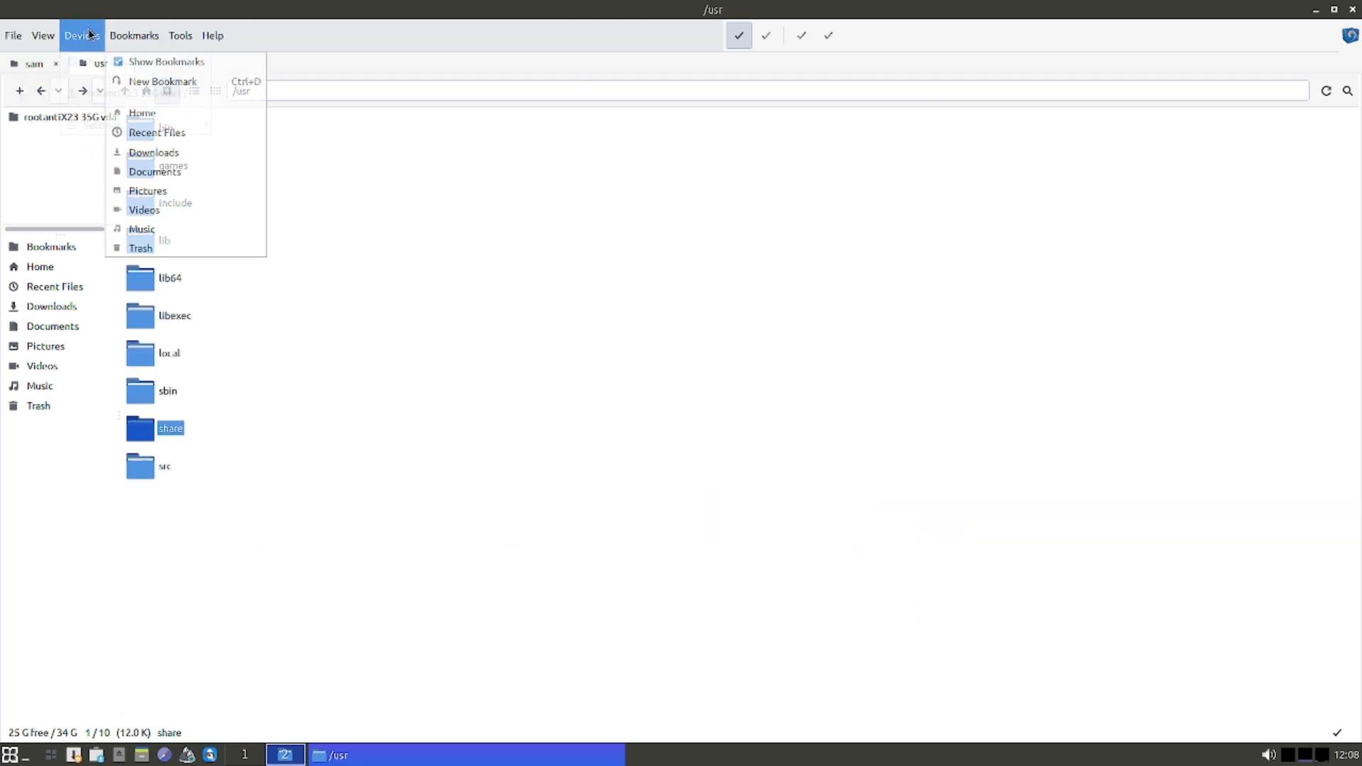
mouse_move(85, 34)
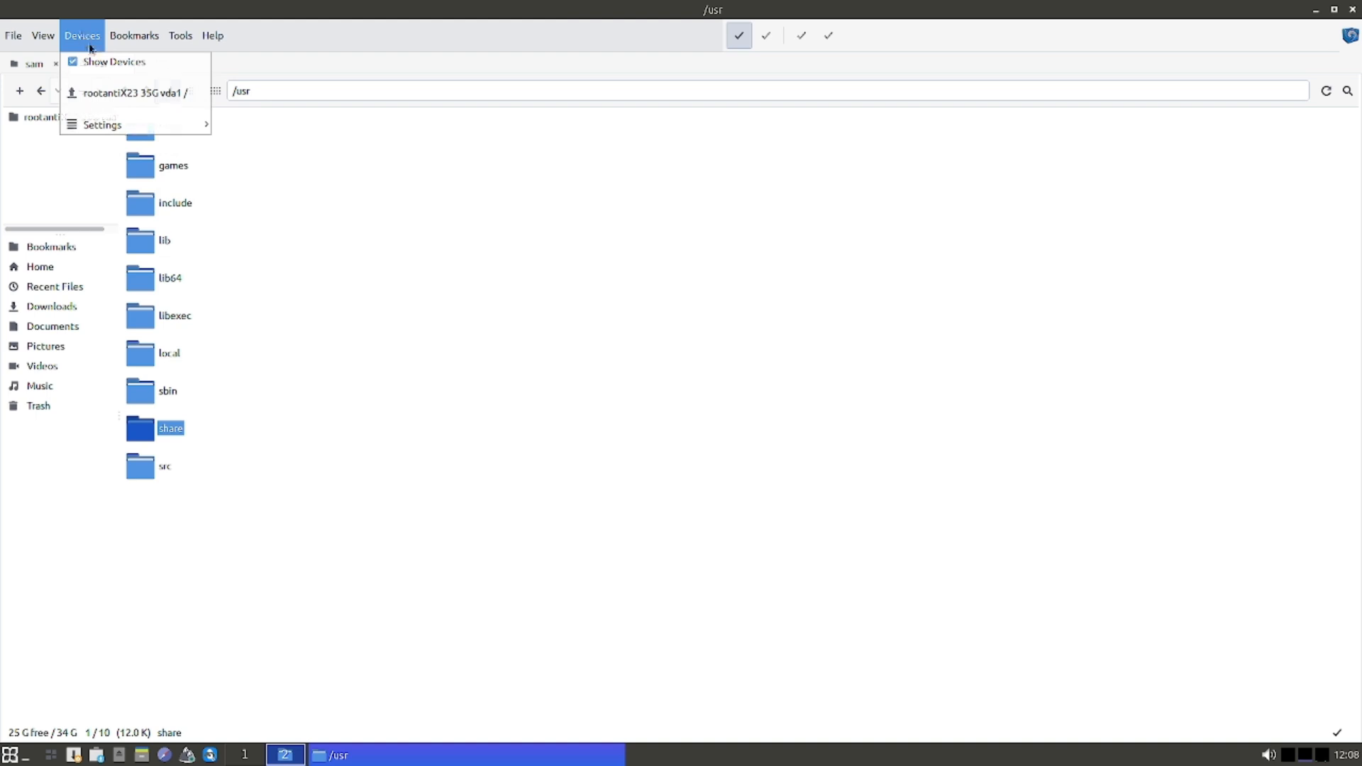
right_click(108, 93)
key(Escape)
click(50, 36)
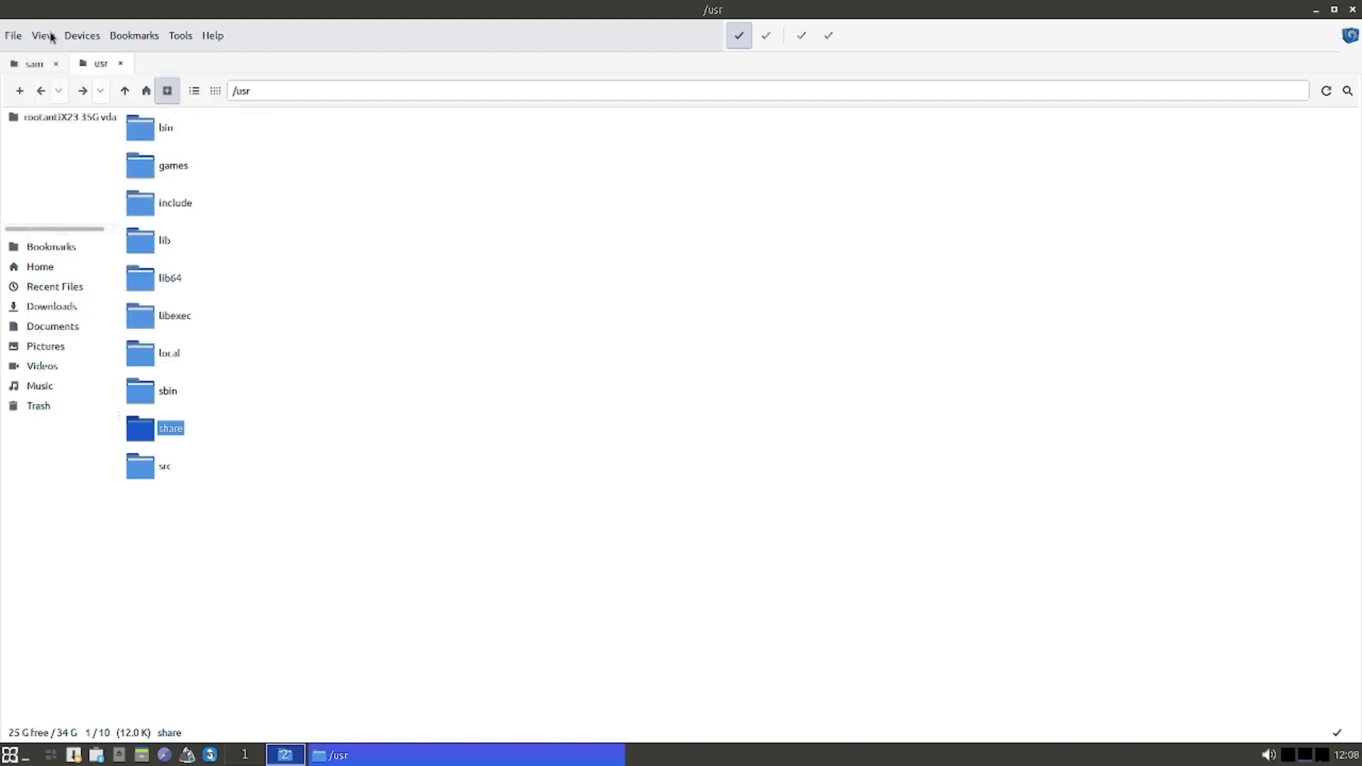
Show the task manager pane in the file manager window
click(49, 35)
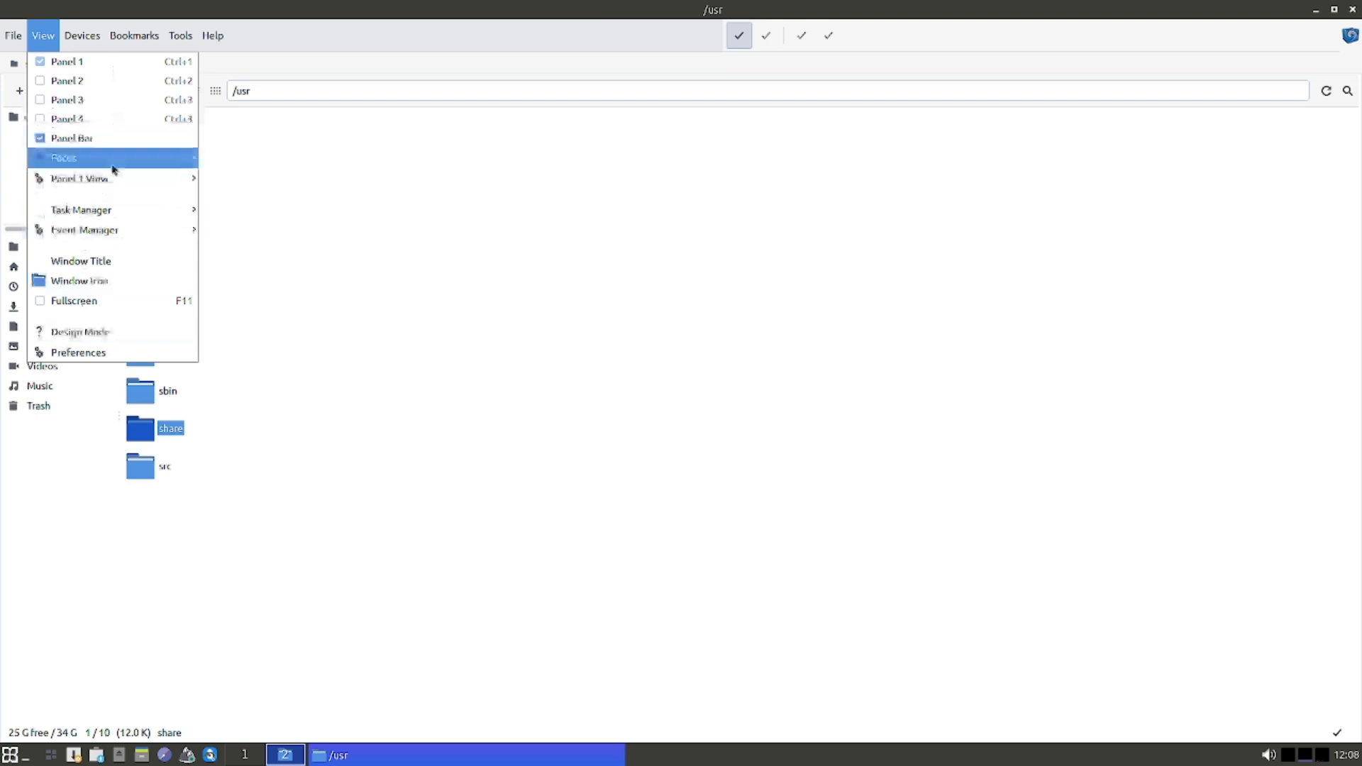
mouse_move(148, 163)
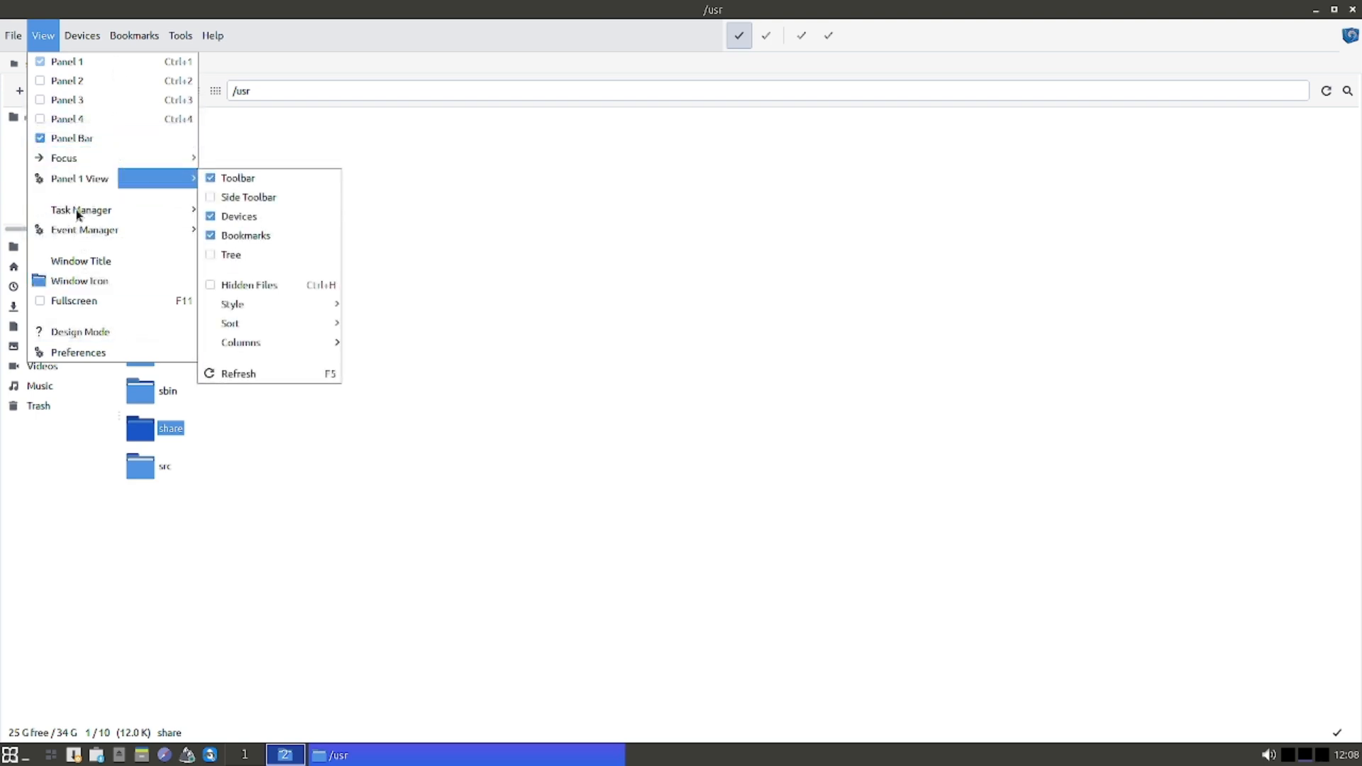
mouse_move(80, 228)
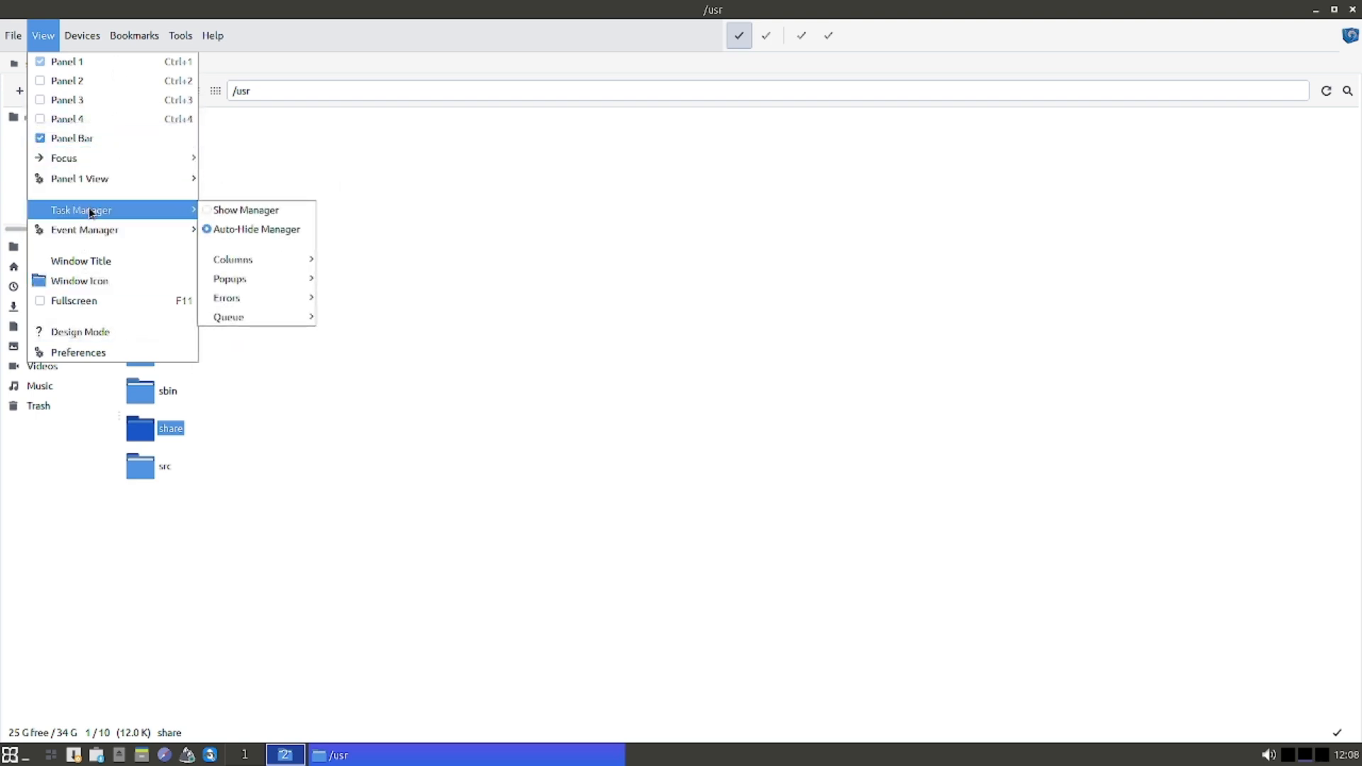
click(290, 210)
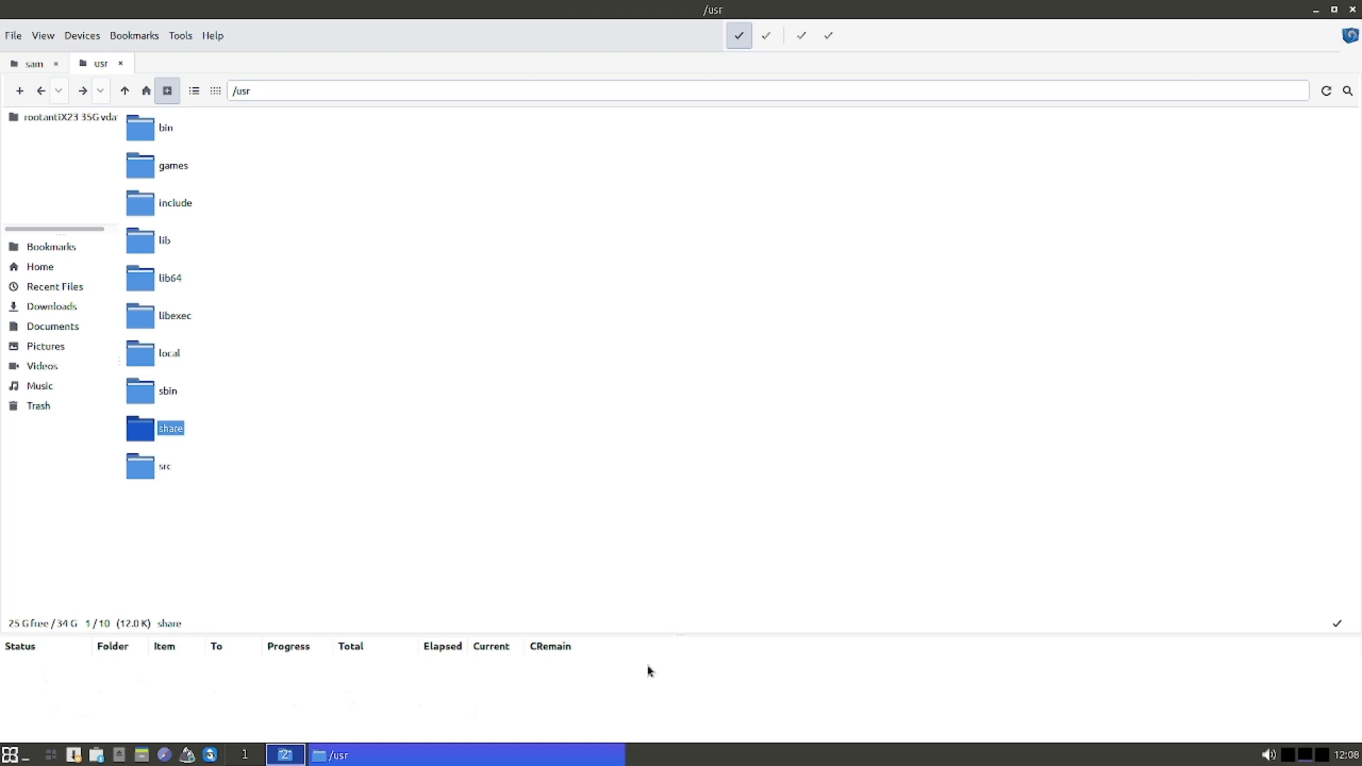
Turn on fullscreen for the file manager window and switch to the home folder's tab
click(43, 35)
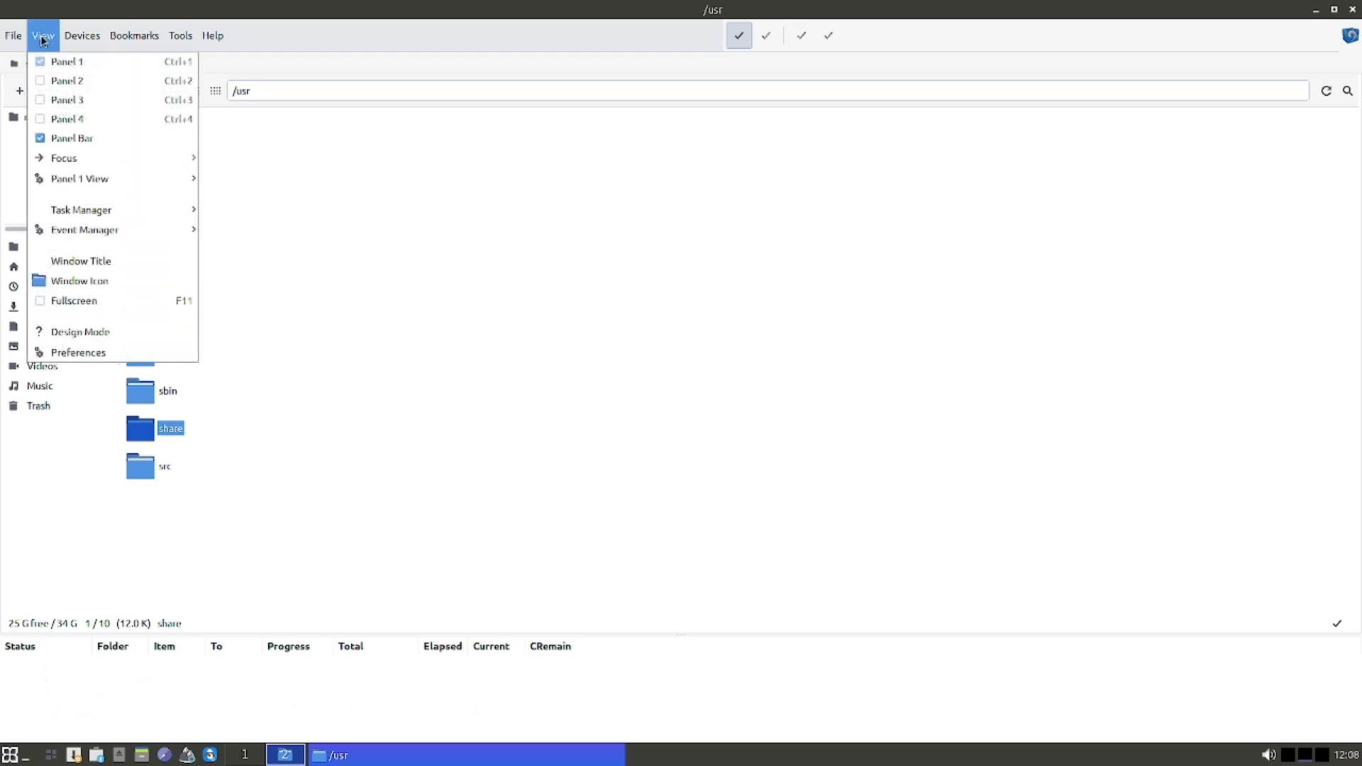
click(52, 301)
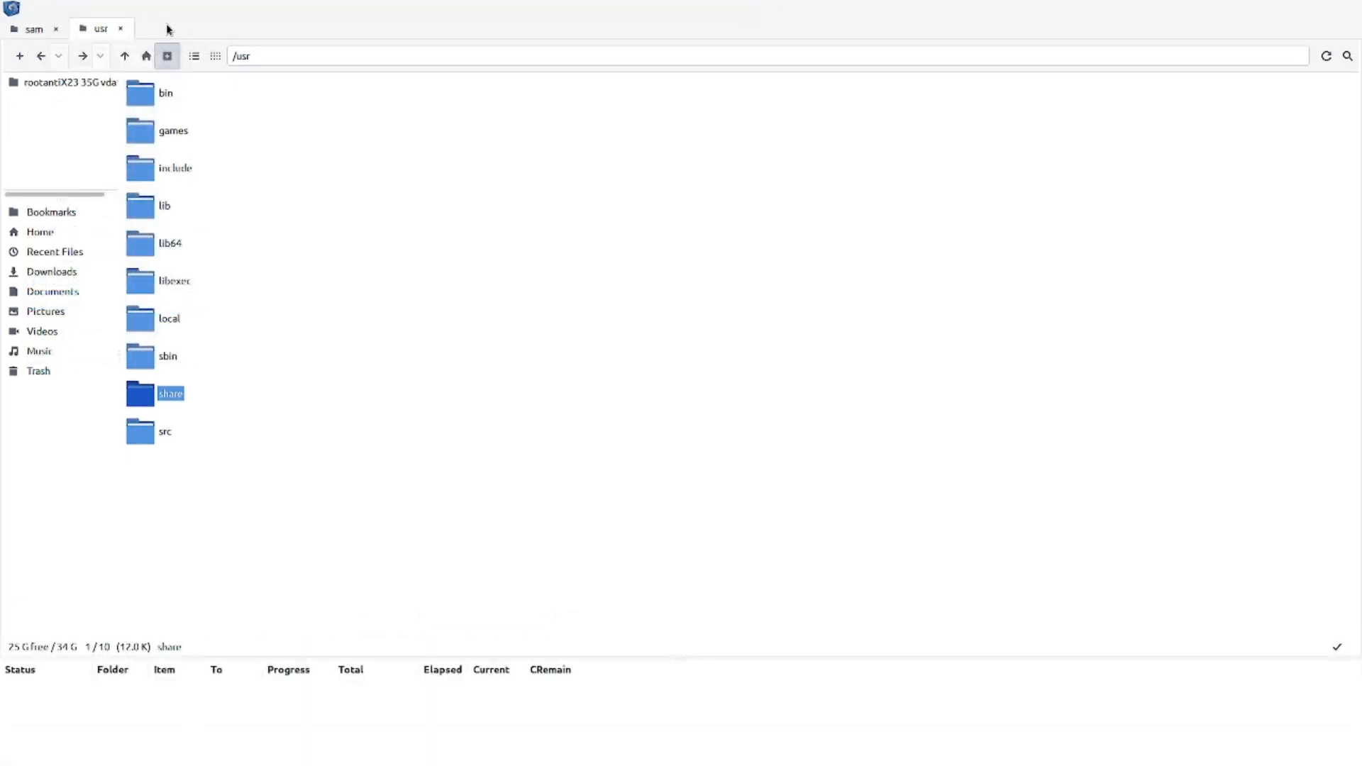
click(23, 35)
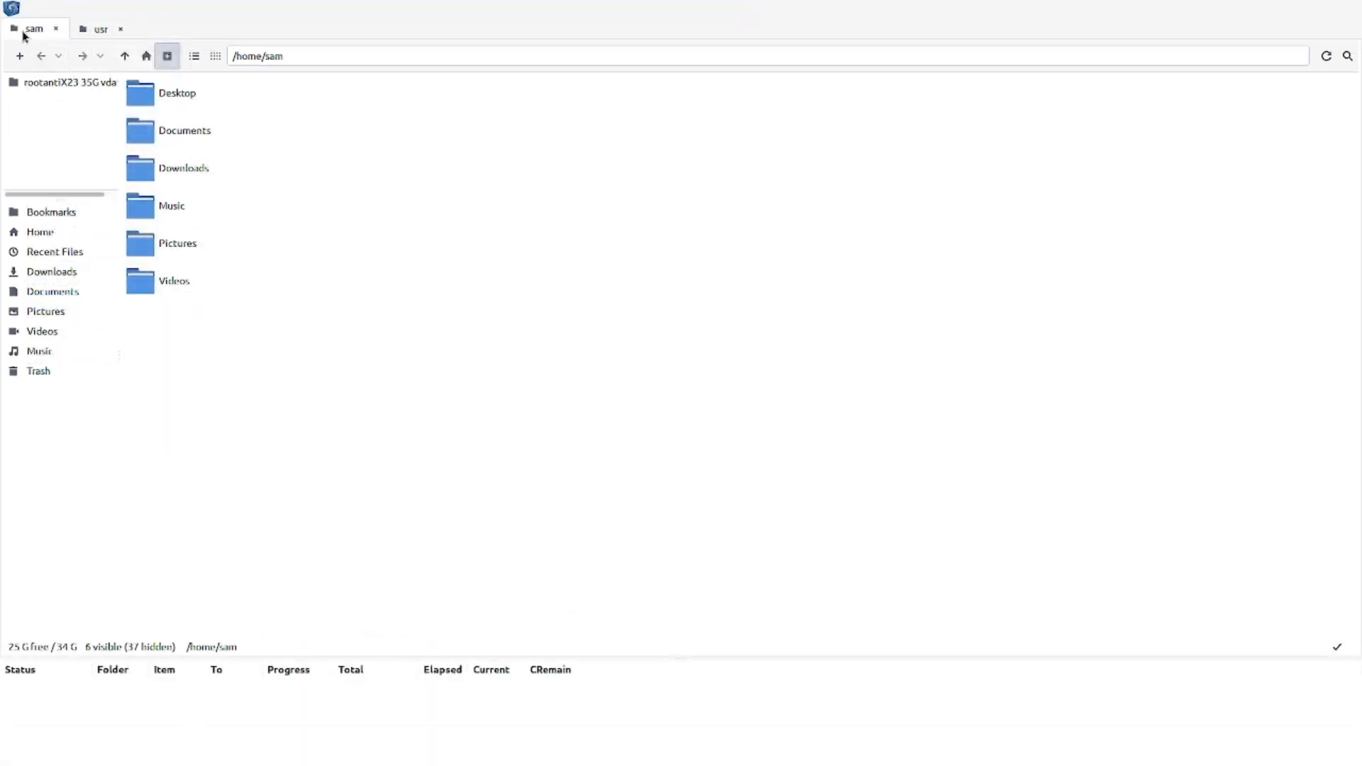
Go up from the home folder to the file system root and close the usr tab
click(124, 57)
click(124, 57)
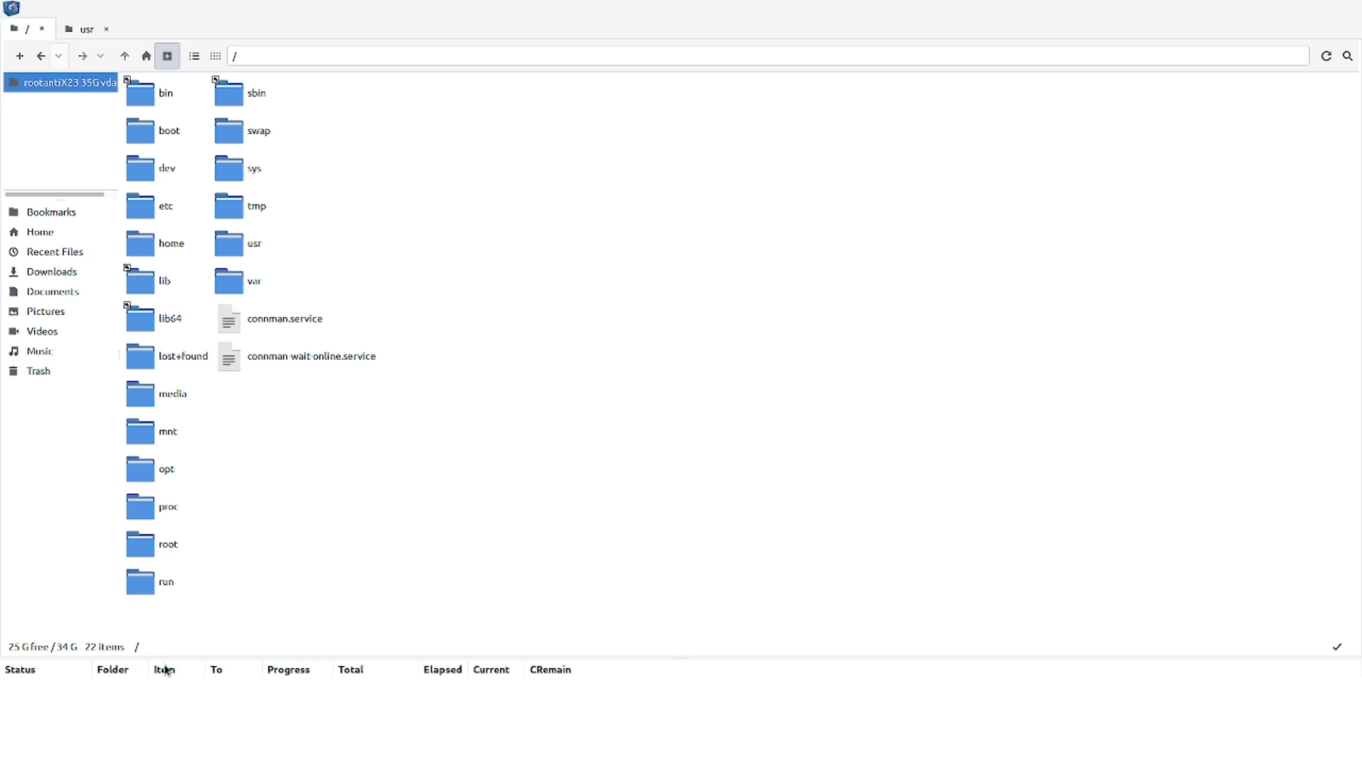
click(105, 29)
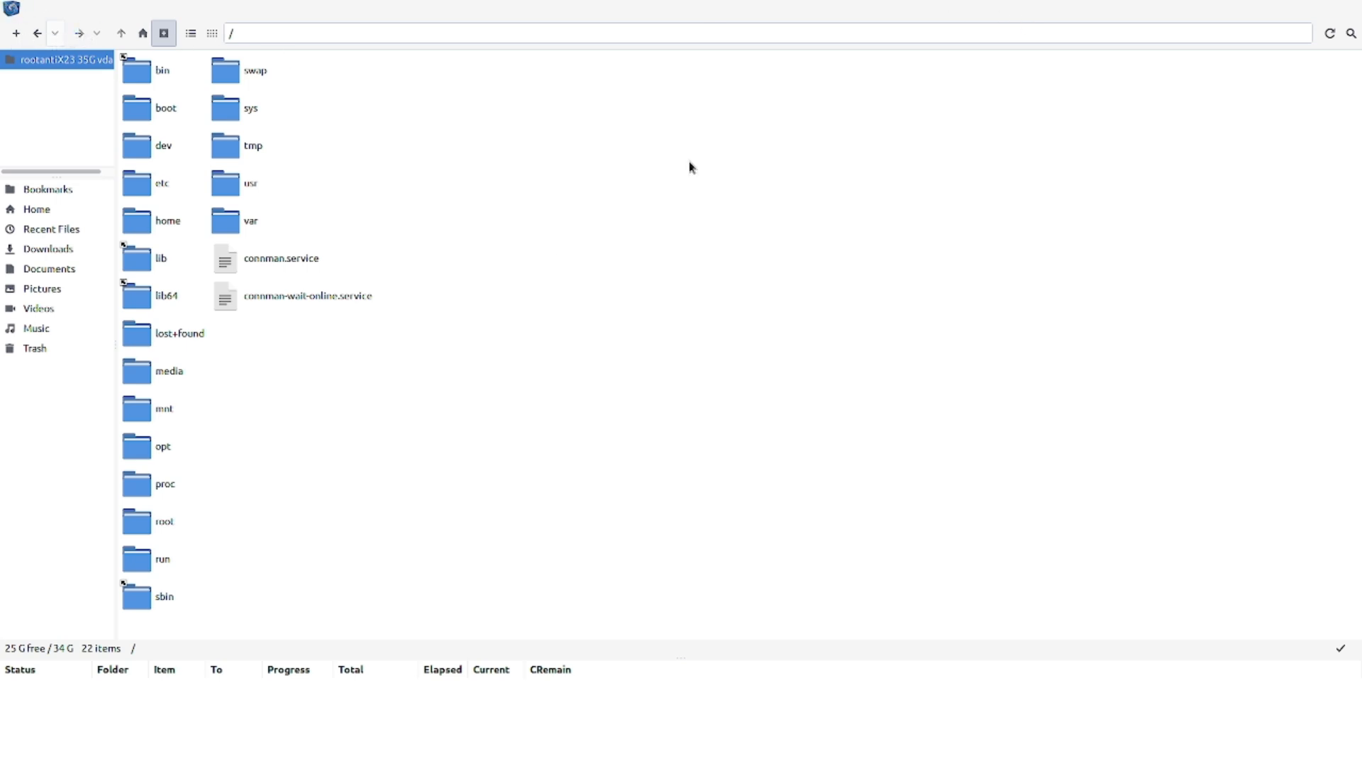
Go back to the home folder and view its contents in detailed view, finishing in compact view
click(34, 38)
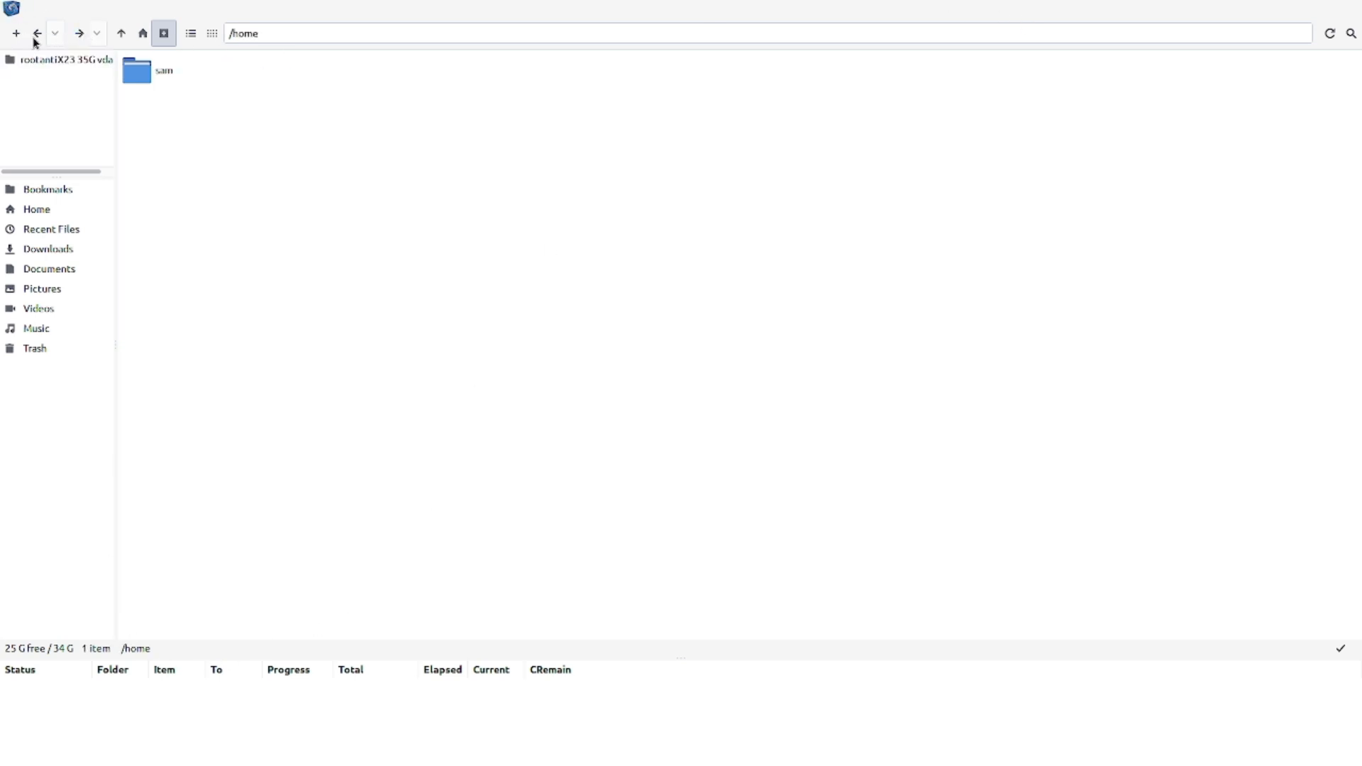
click(34, 38)
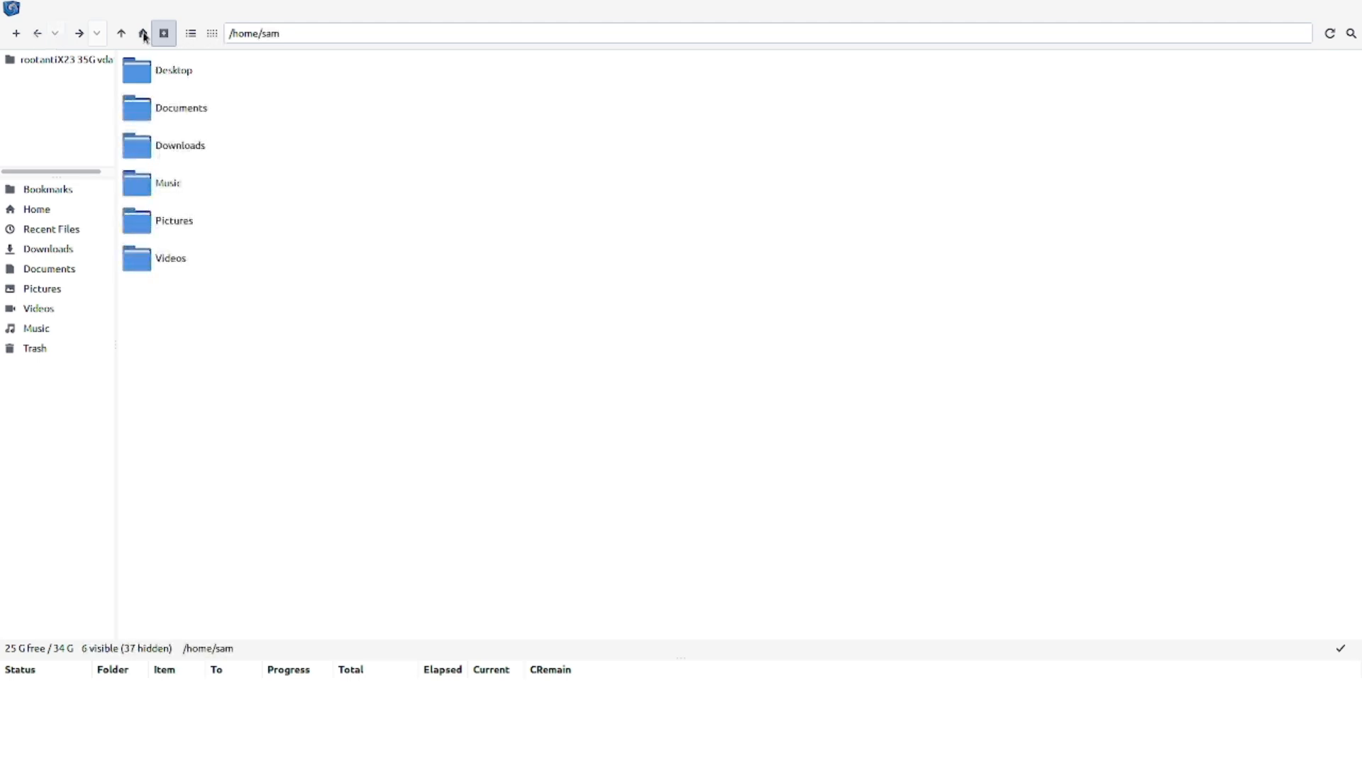
right_click(210, 36)
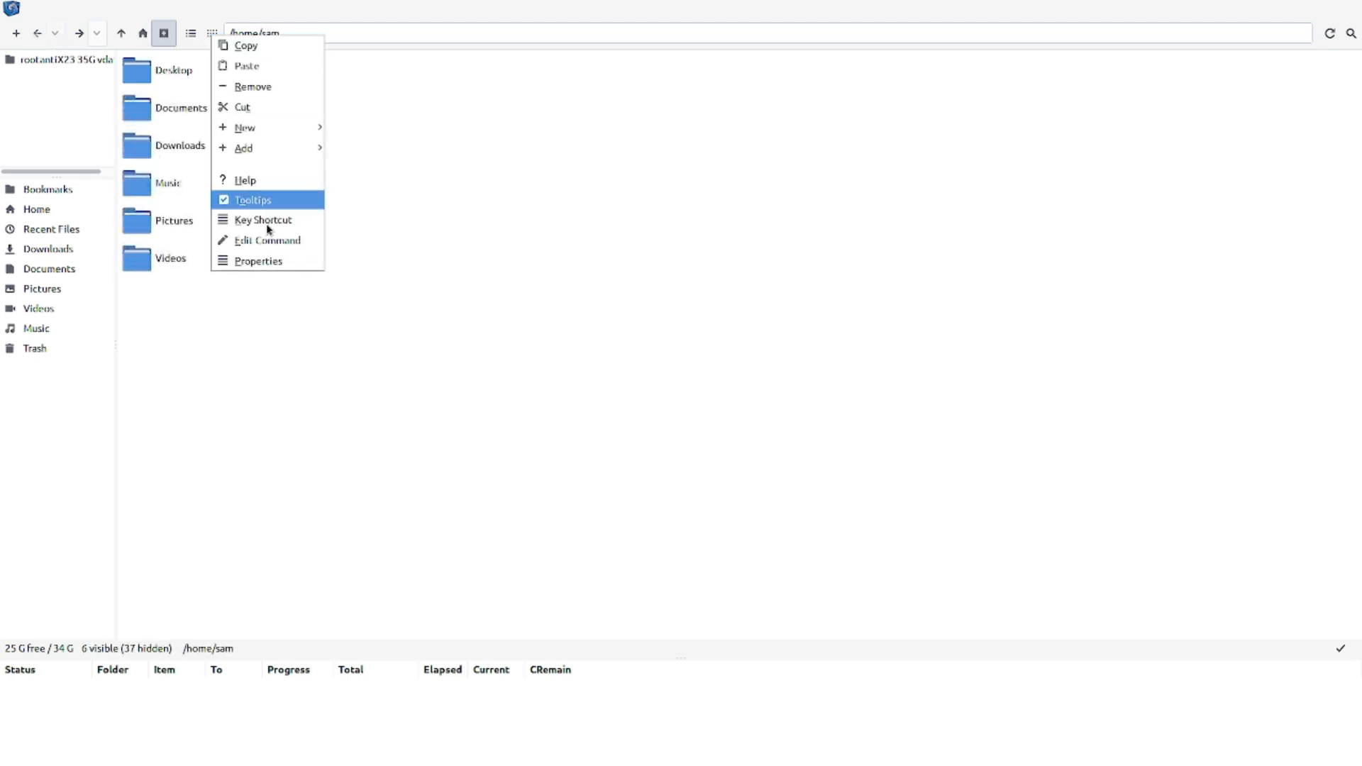
click(191, 34)
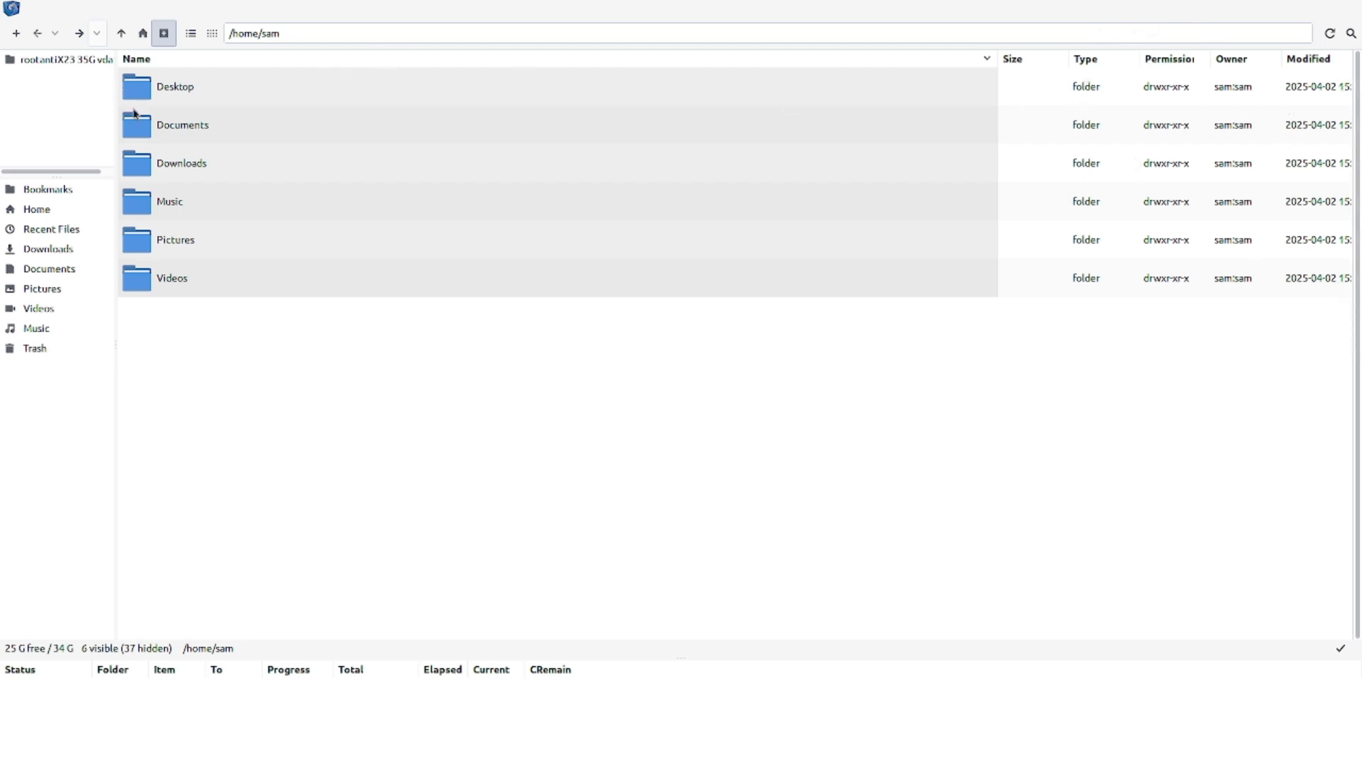
click(215, 37)
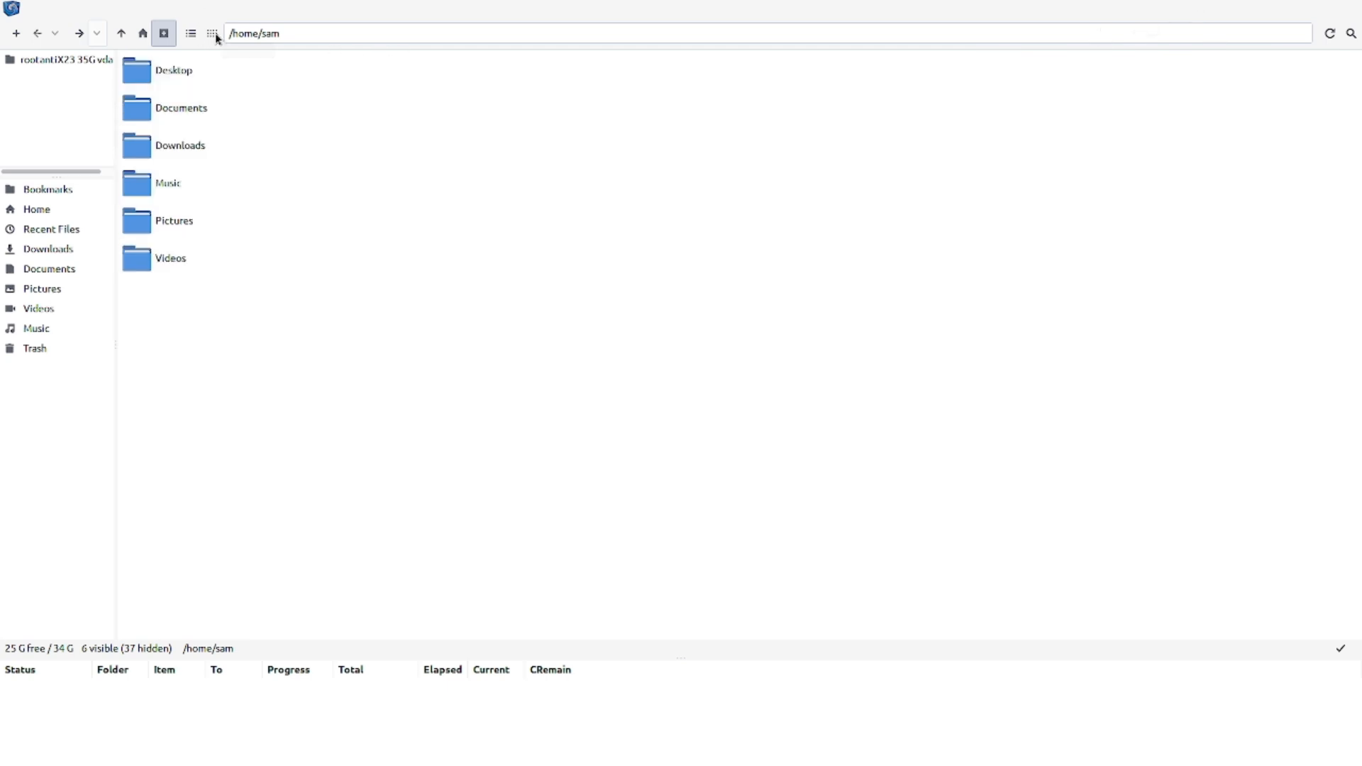
Add a second home folder tab and look at the tab icon setting without changing it
click(15, 35)
right_click(17, 36)
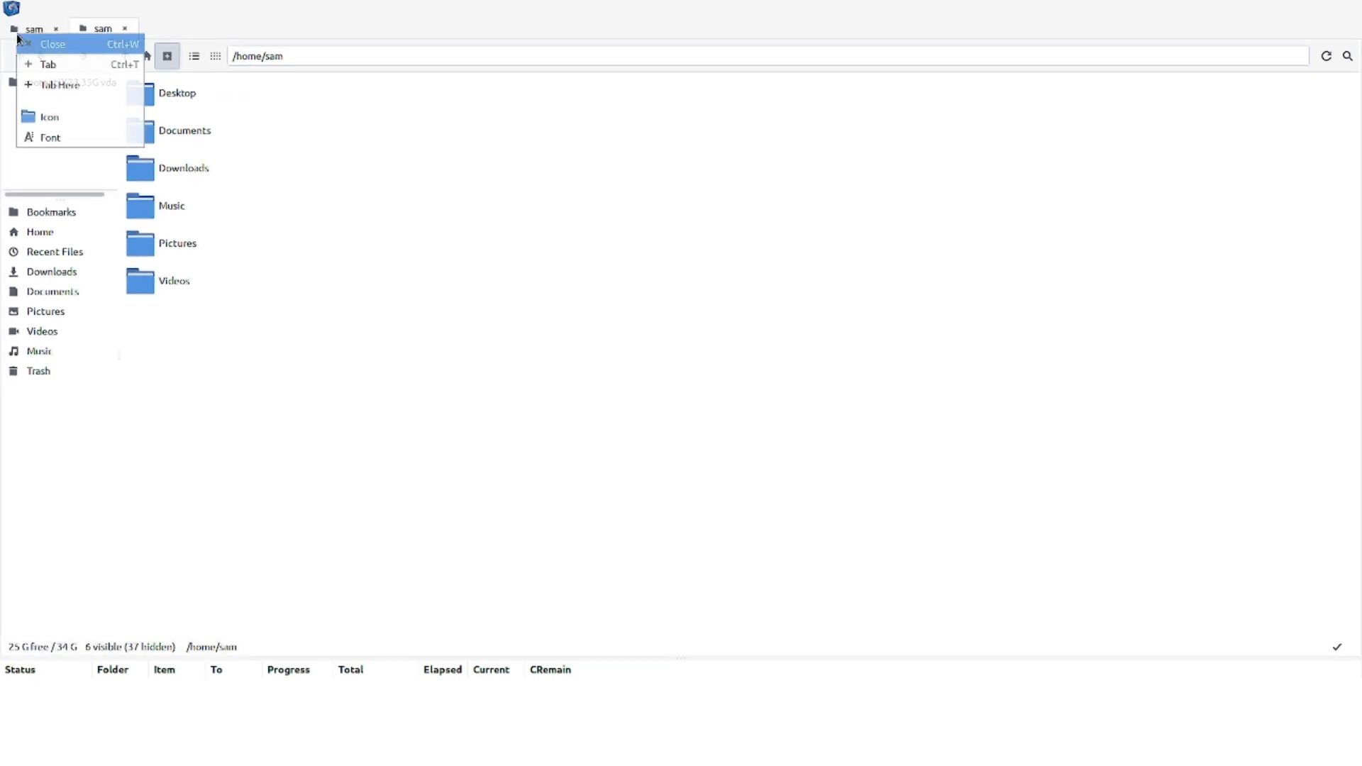
click(85, 118)
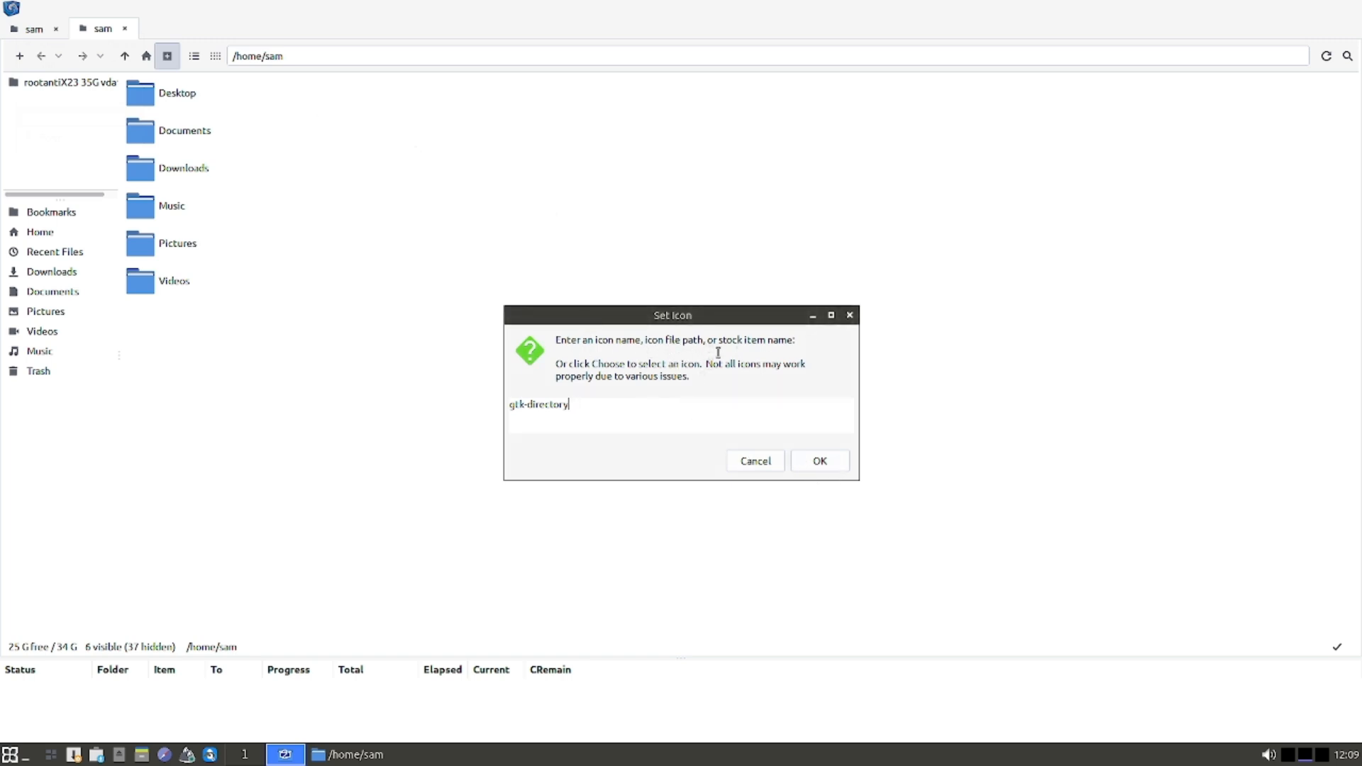
click(758, 462)
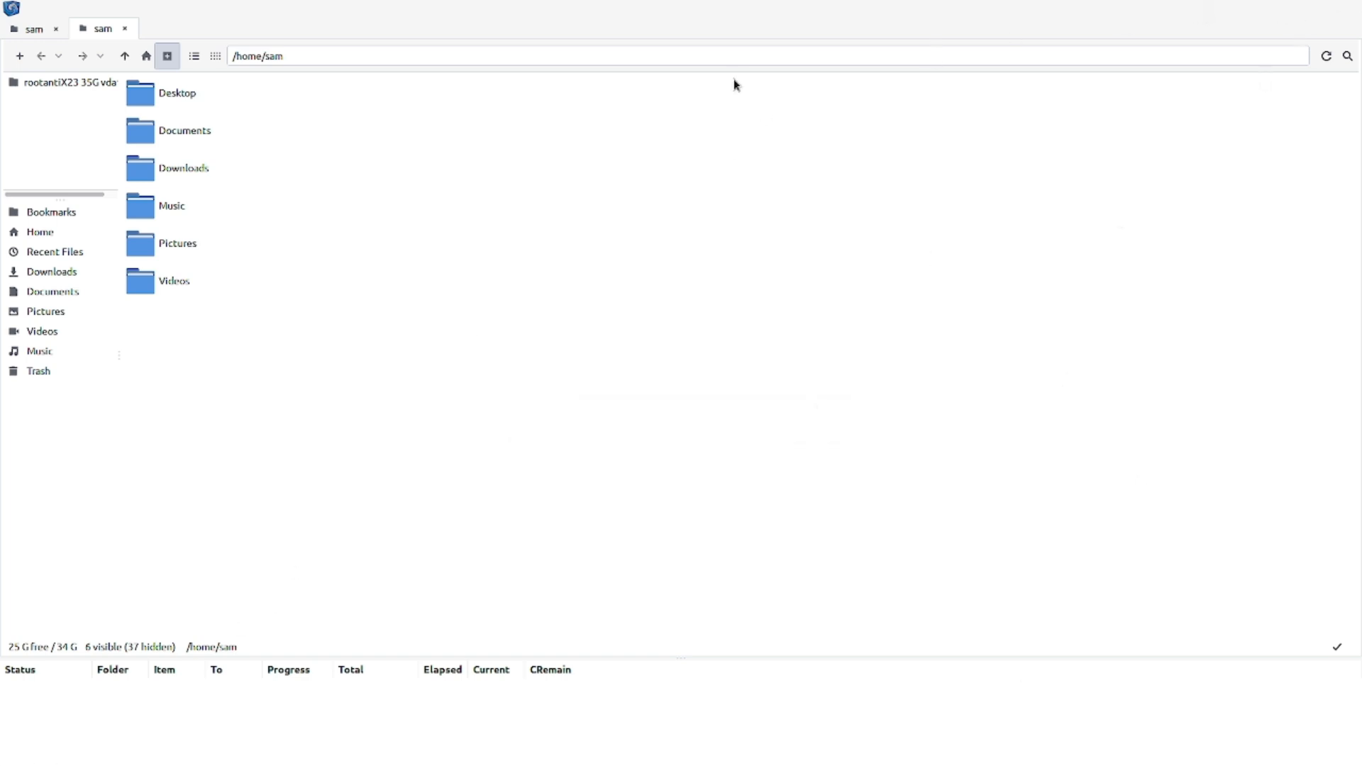
Open the root device in a new tab, look through its display settings, and accept the default mount options
key(alt+Tab)
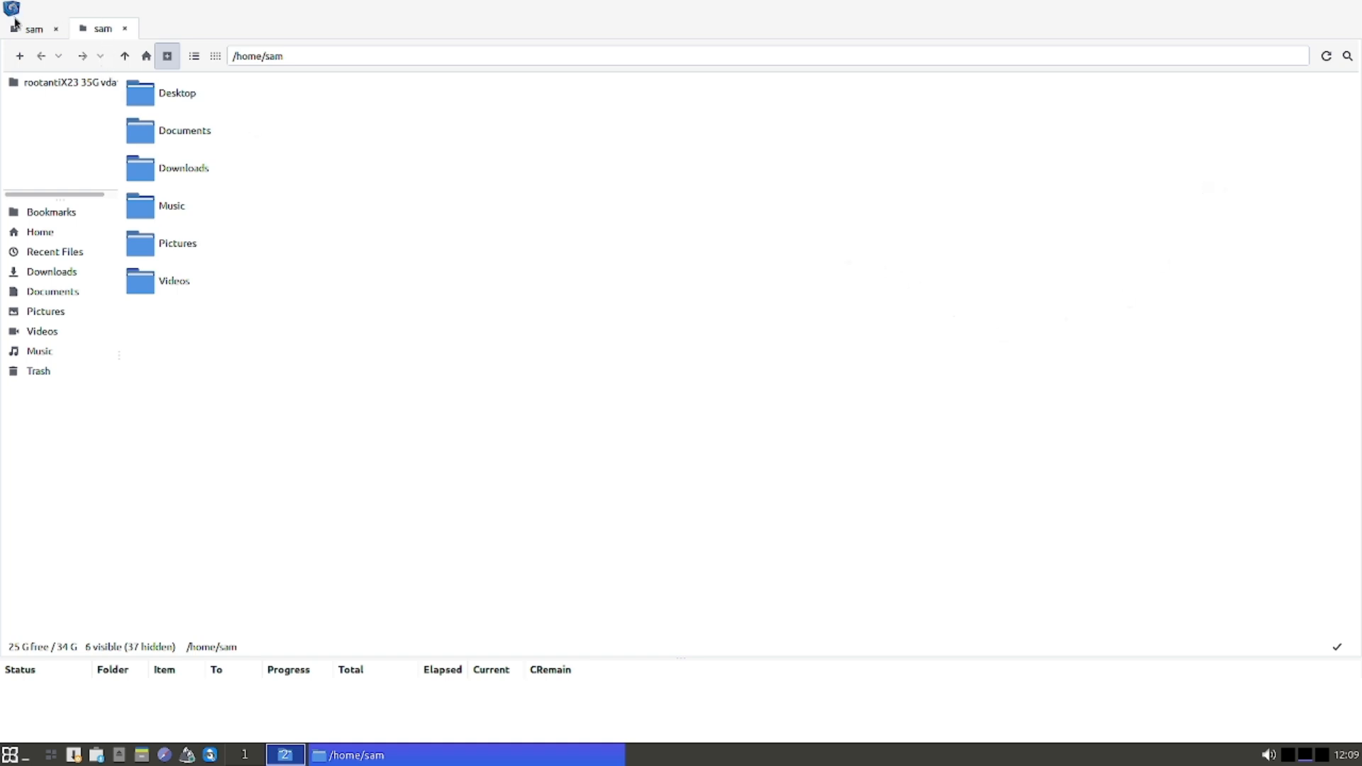
click(9, 84)
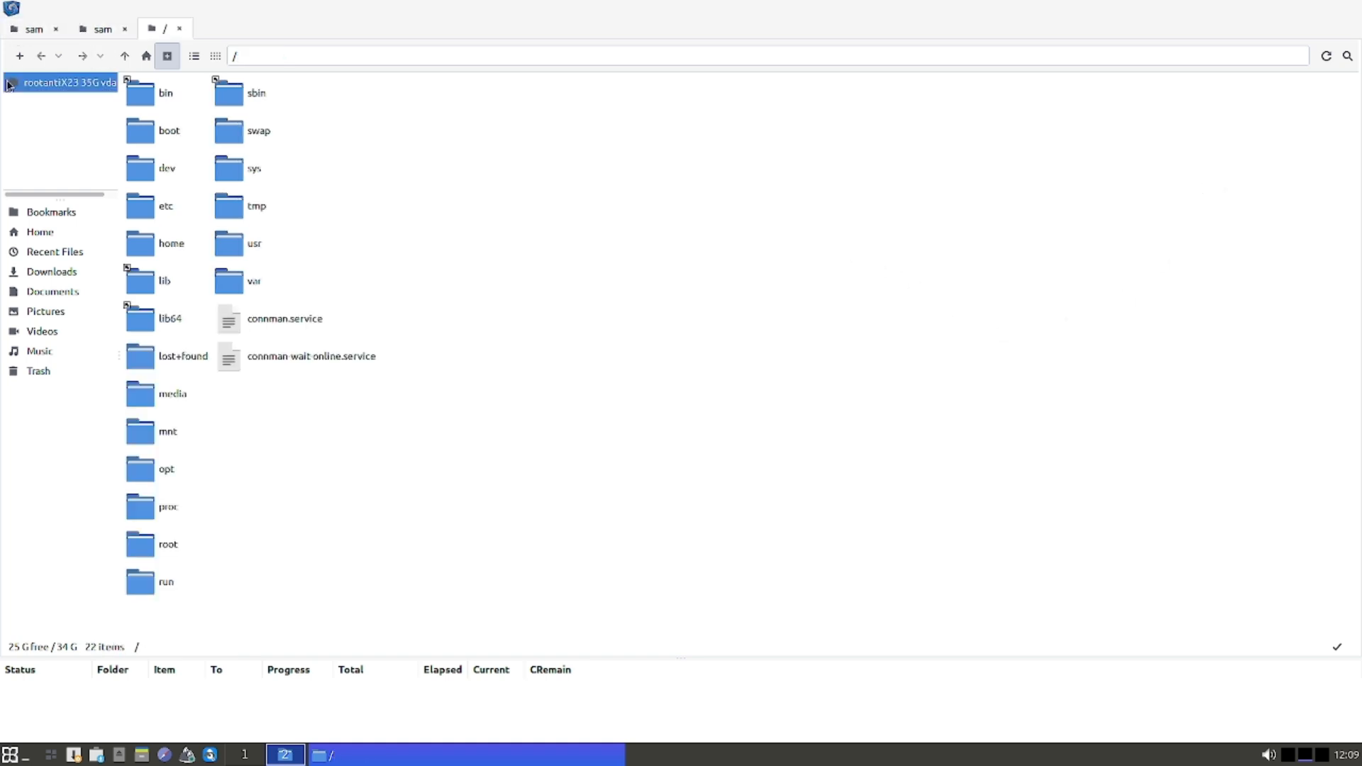
right_click(47, 85)
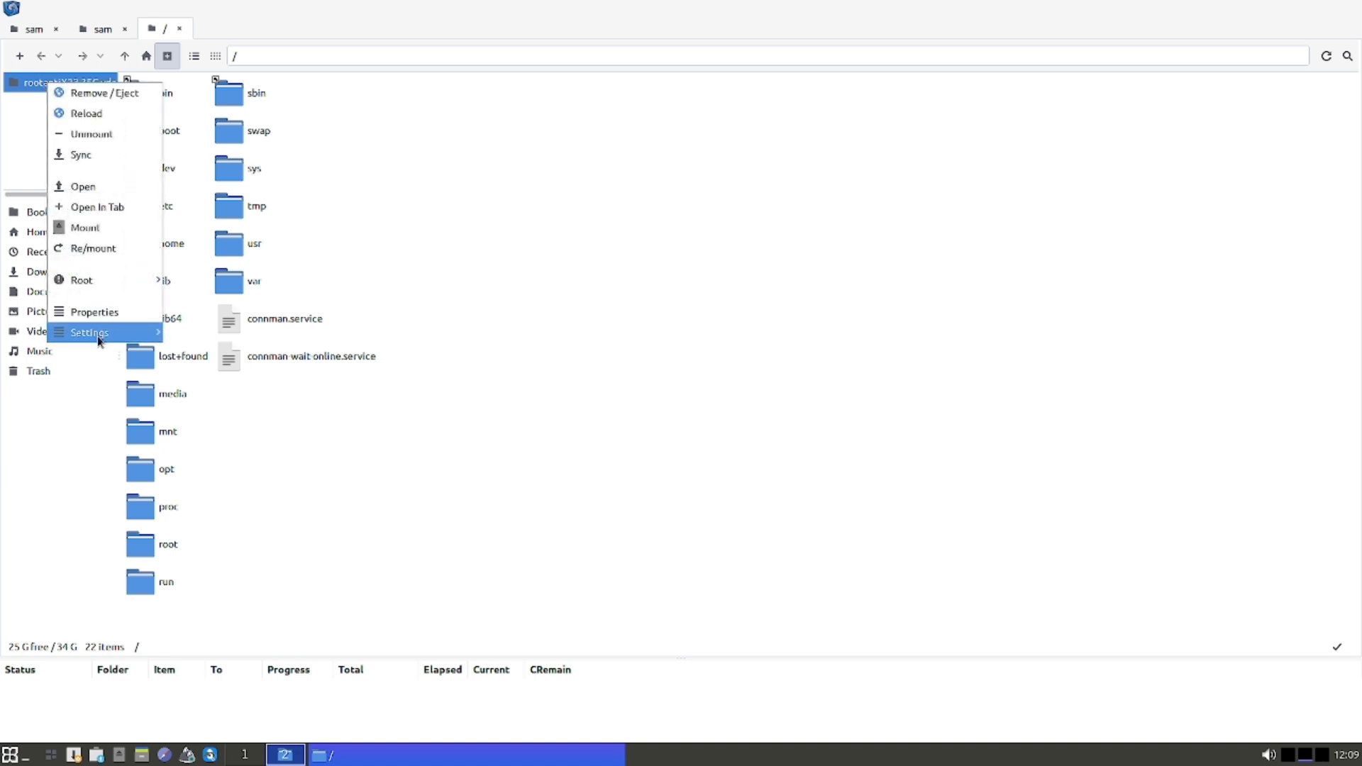
mouse_move(100, 340)
mouse_move(206, 332)
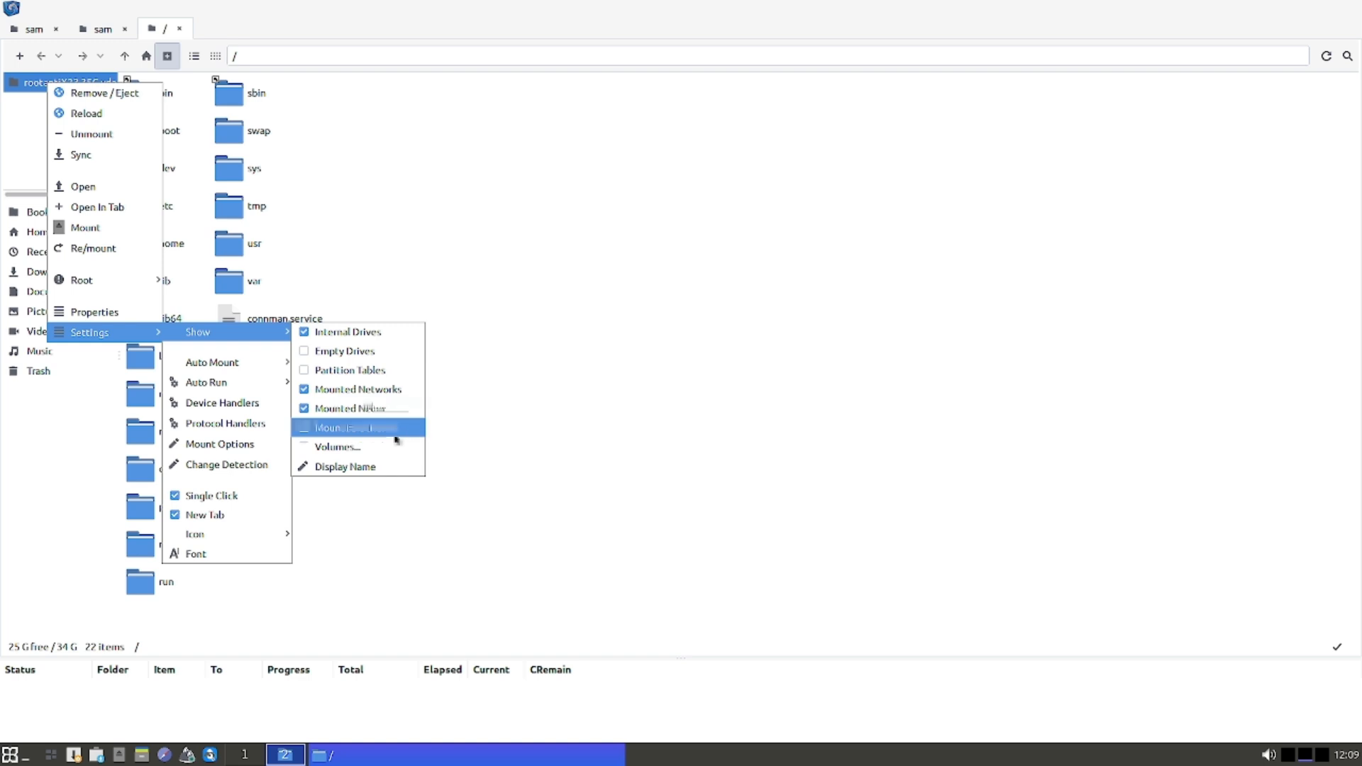
click(259, 444)
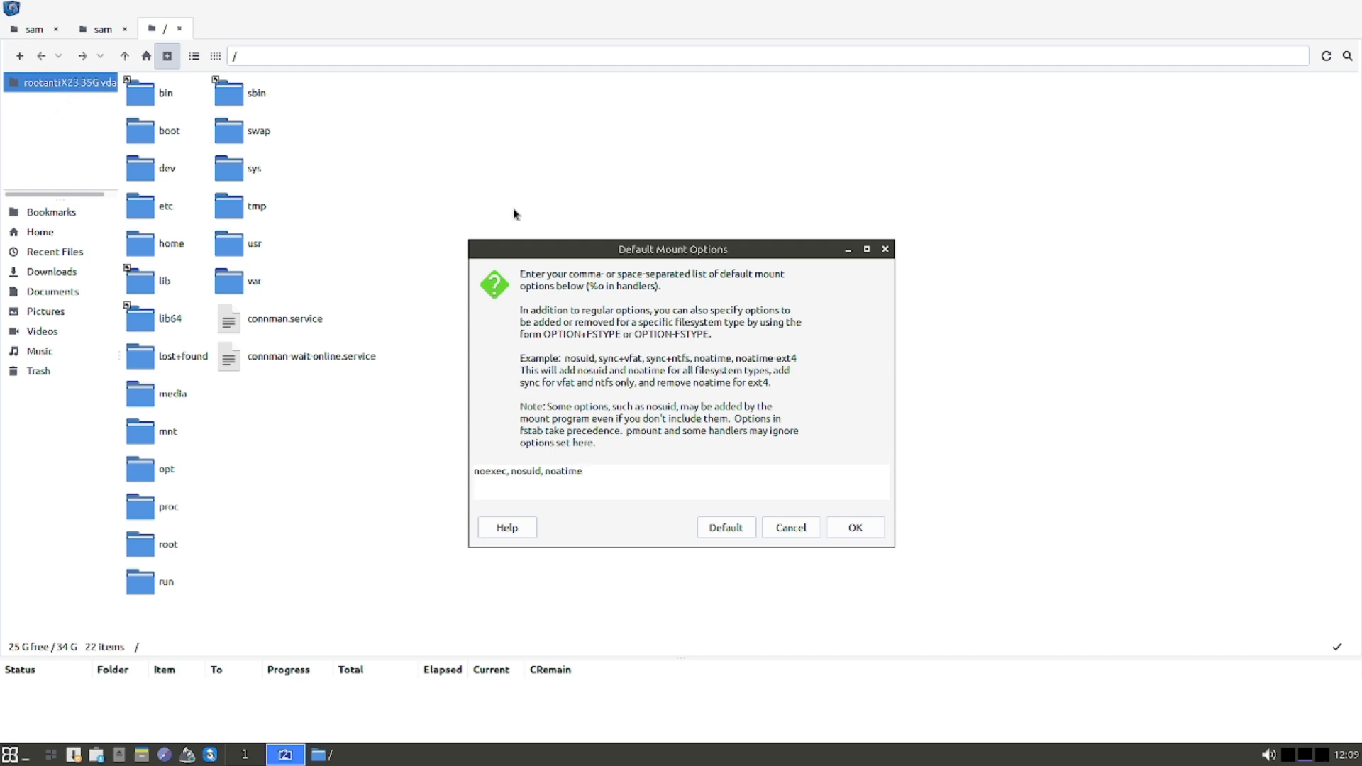
click(855, 530)
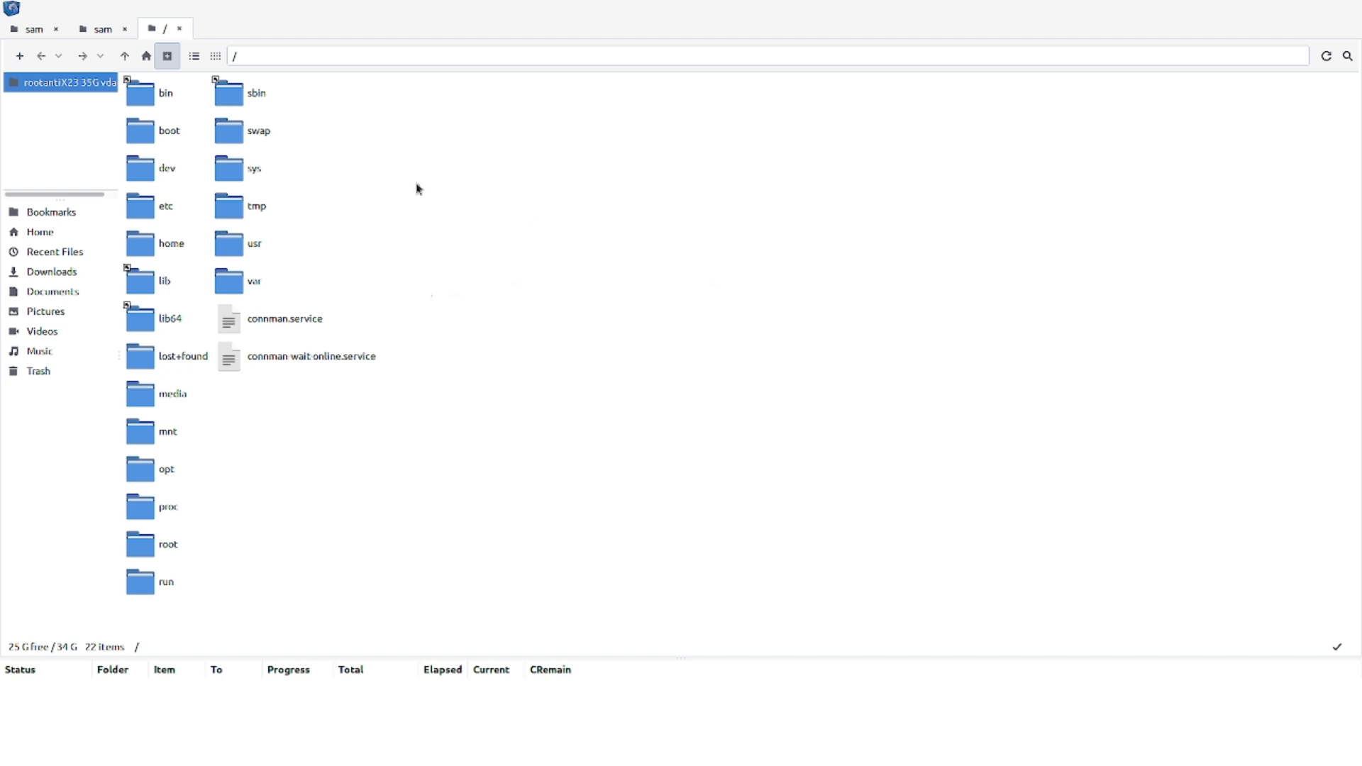
Return to the home folder, bring up the root device's FSArchiver backup save dialog, and cancel it
click(147, 58)
right_click(72, 88)
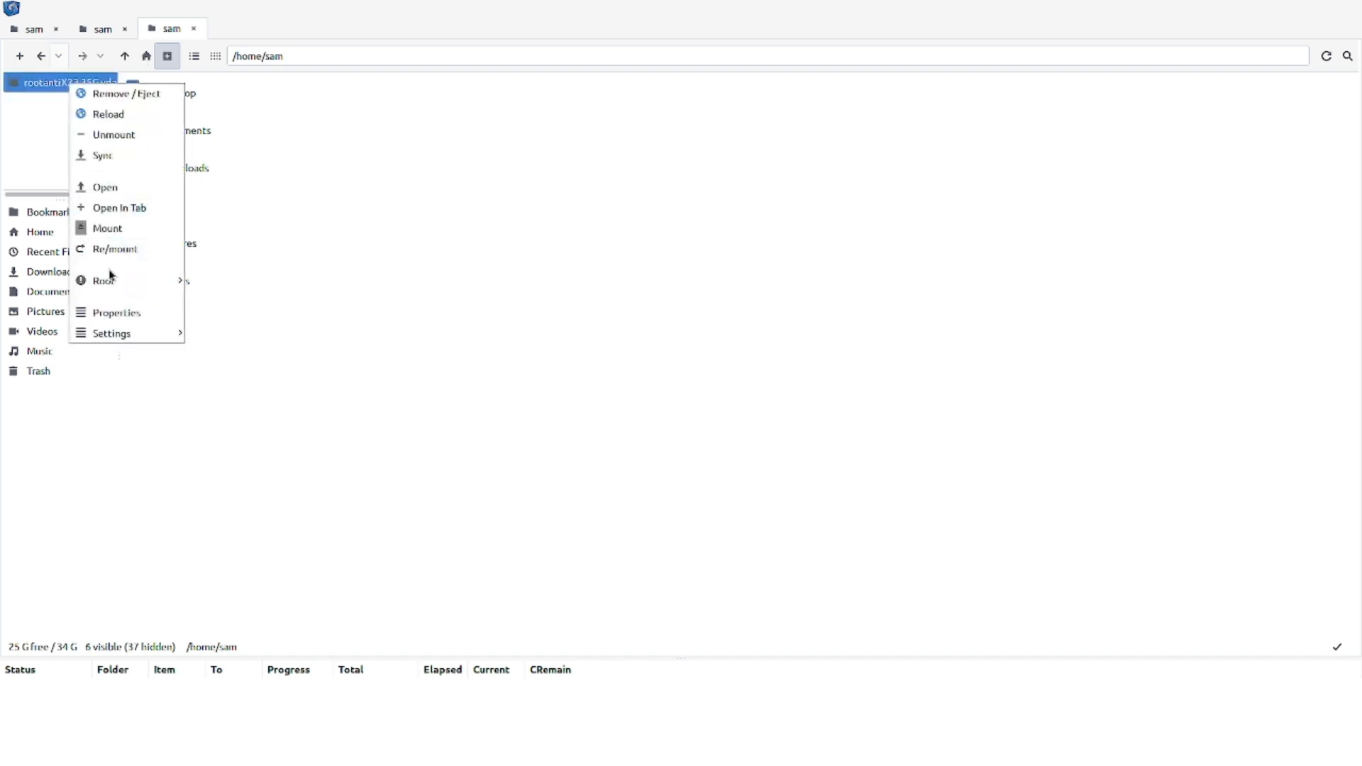
mouse_move(112, 282)
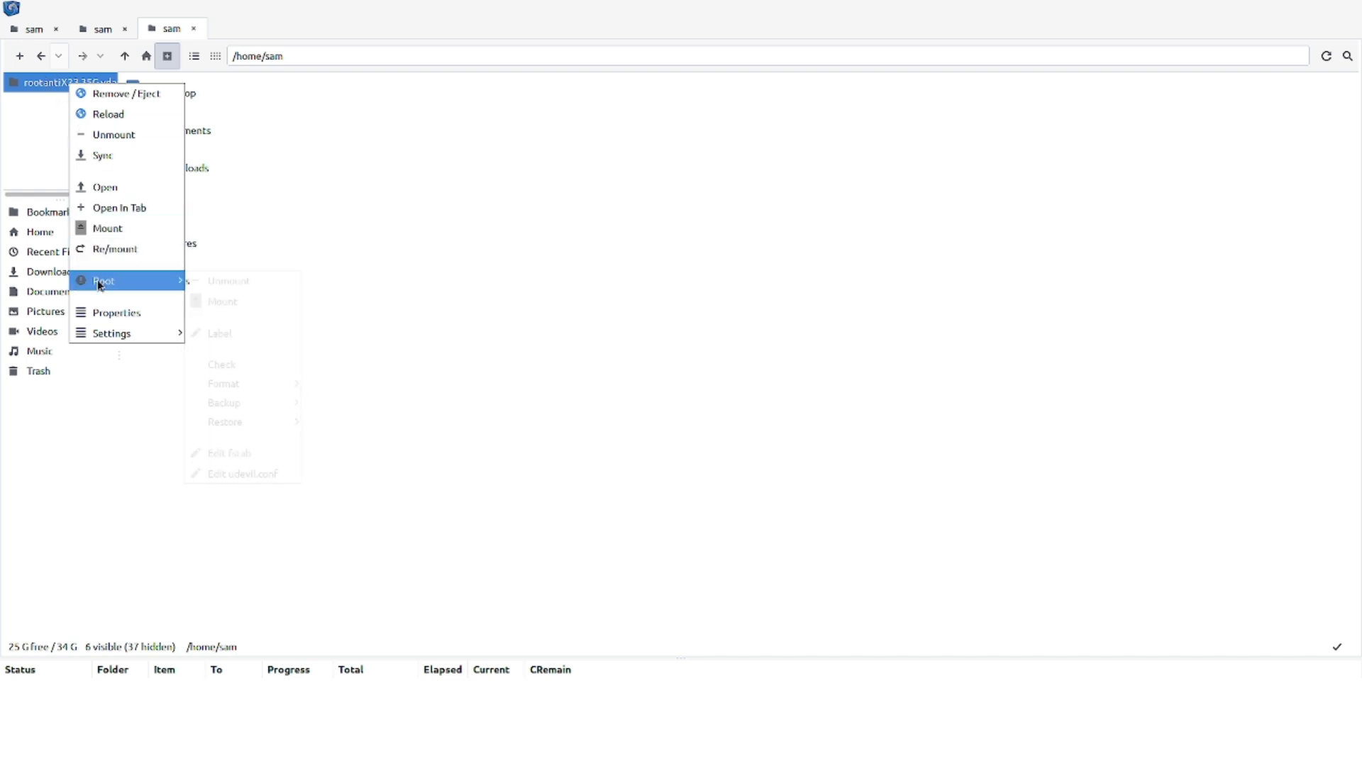
mouse_move(252, 401)
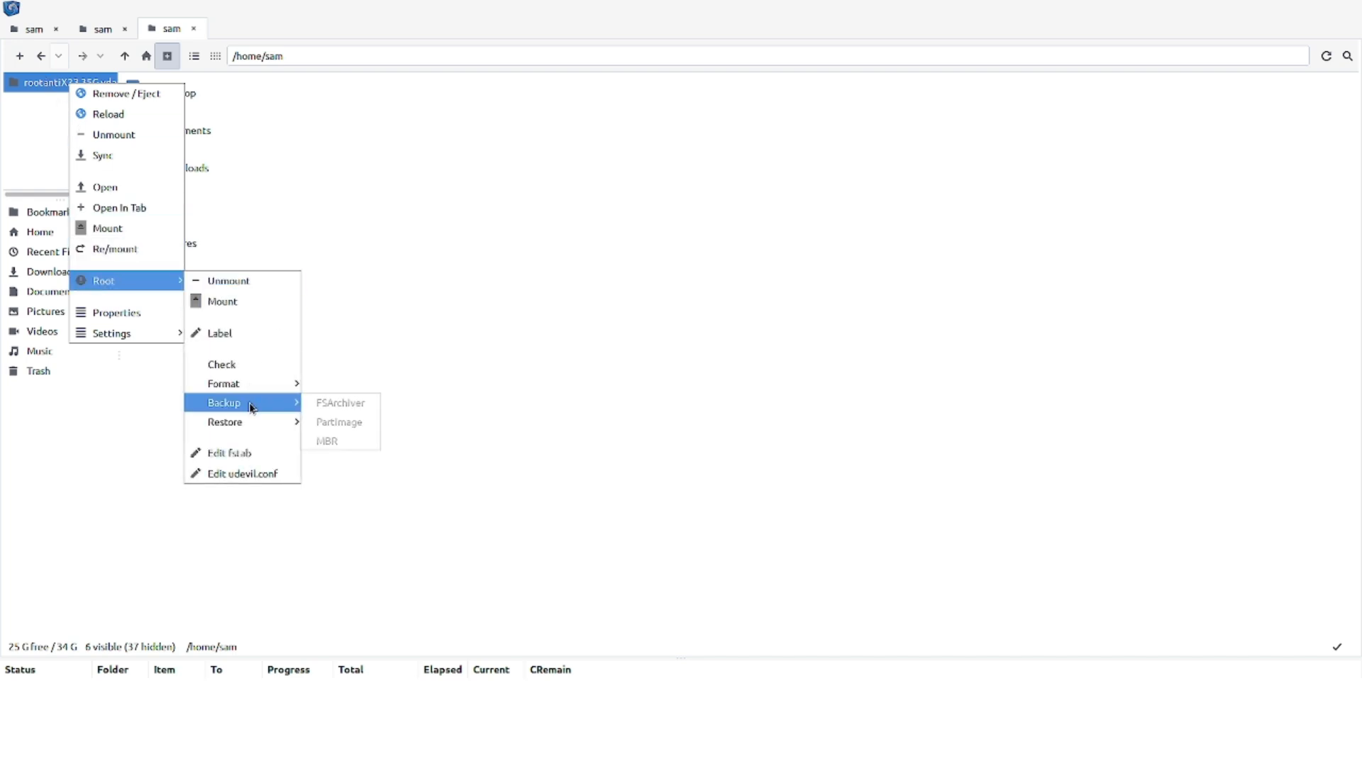
click(340, 403)
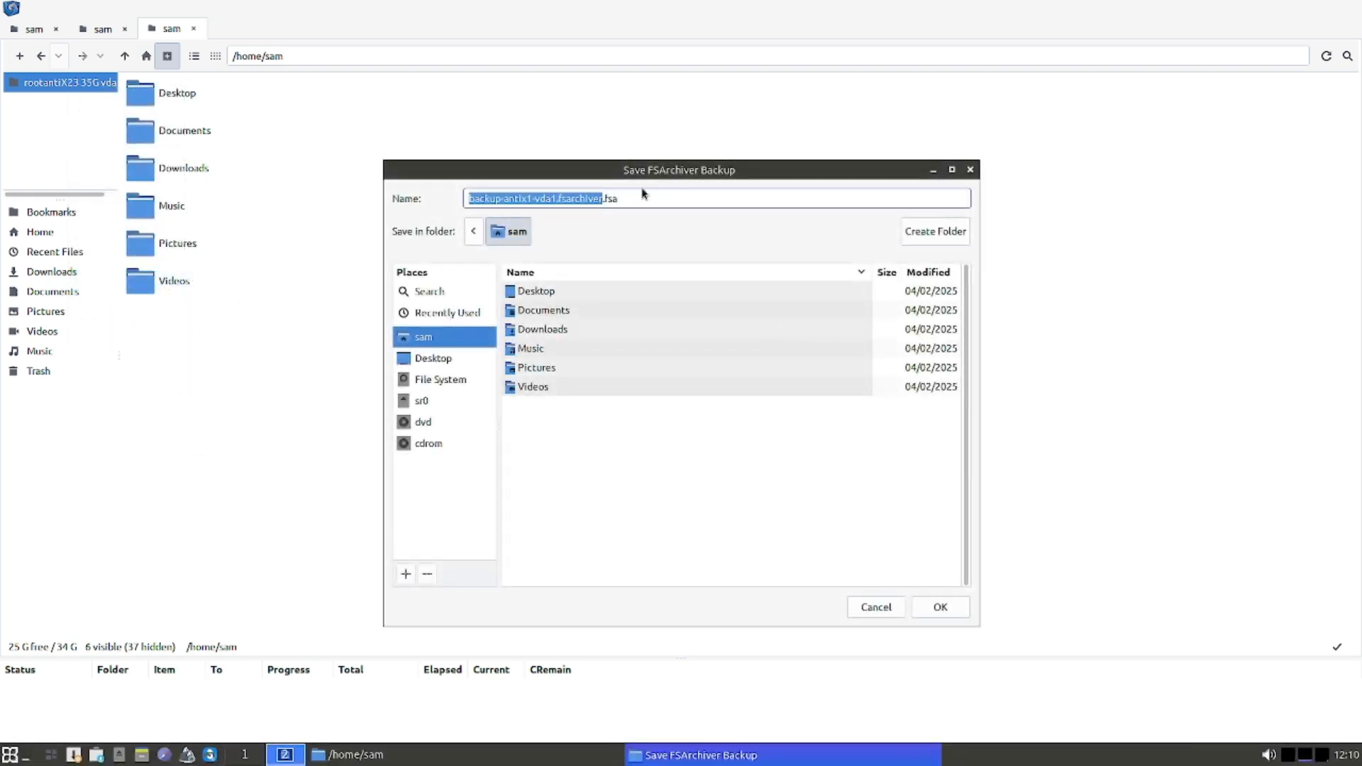
click(647, 198)
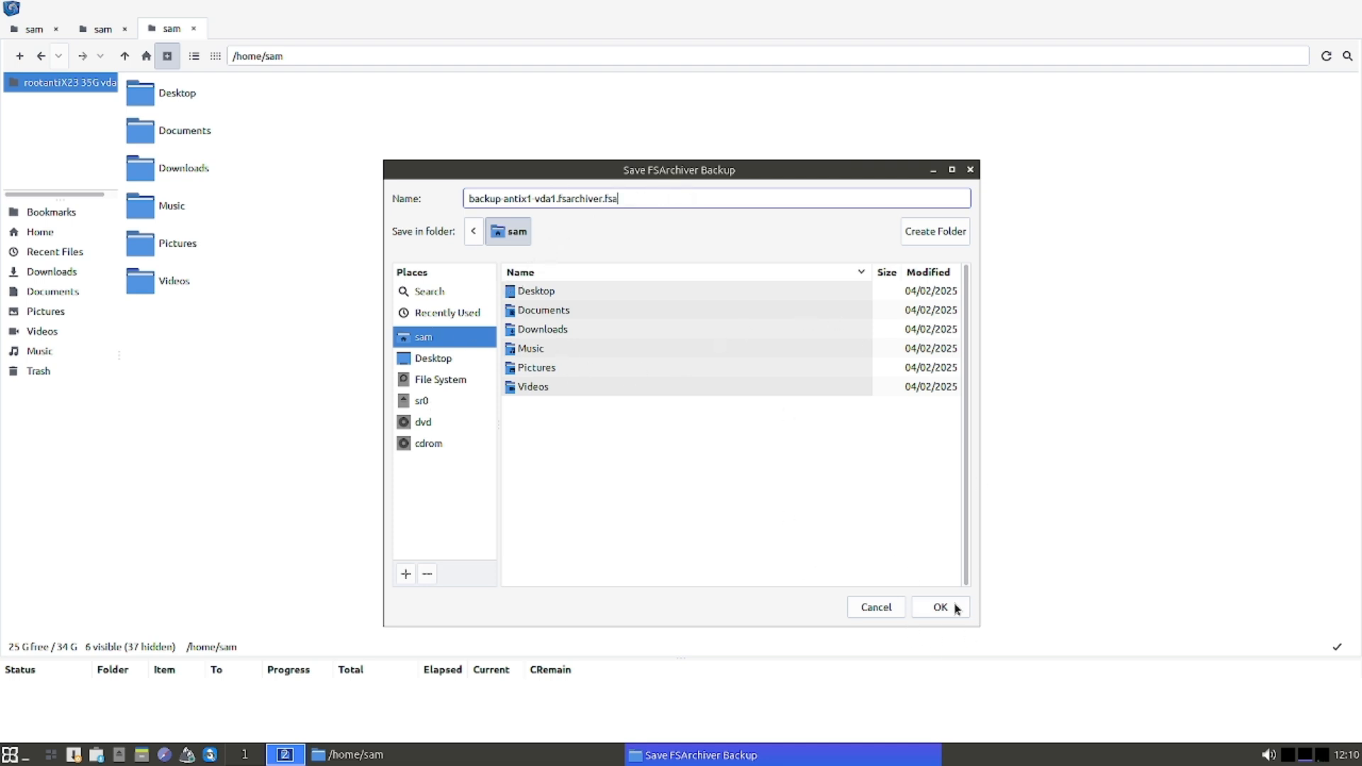
click(872, 608)
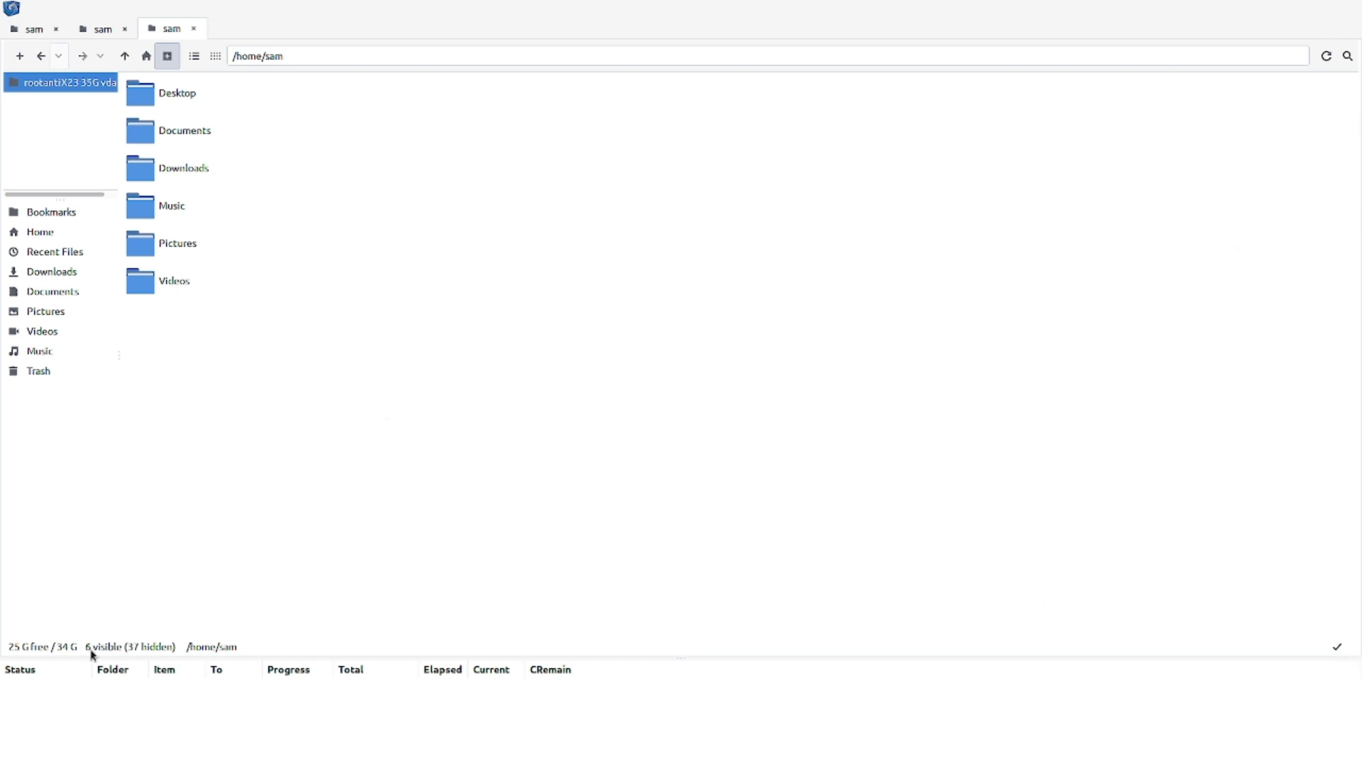
Check the folder's view options and close the first two home folder tabs
right_click(473, 473)
mouse_move(473, 470)
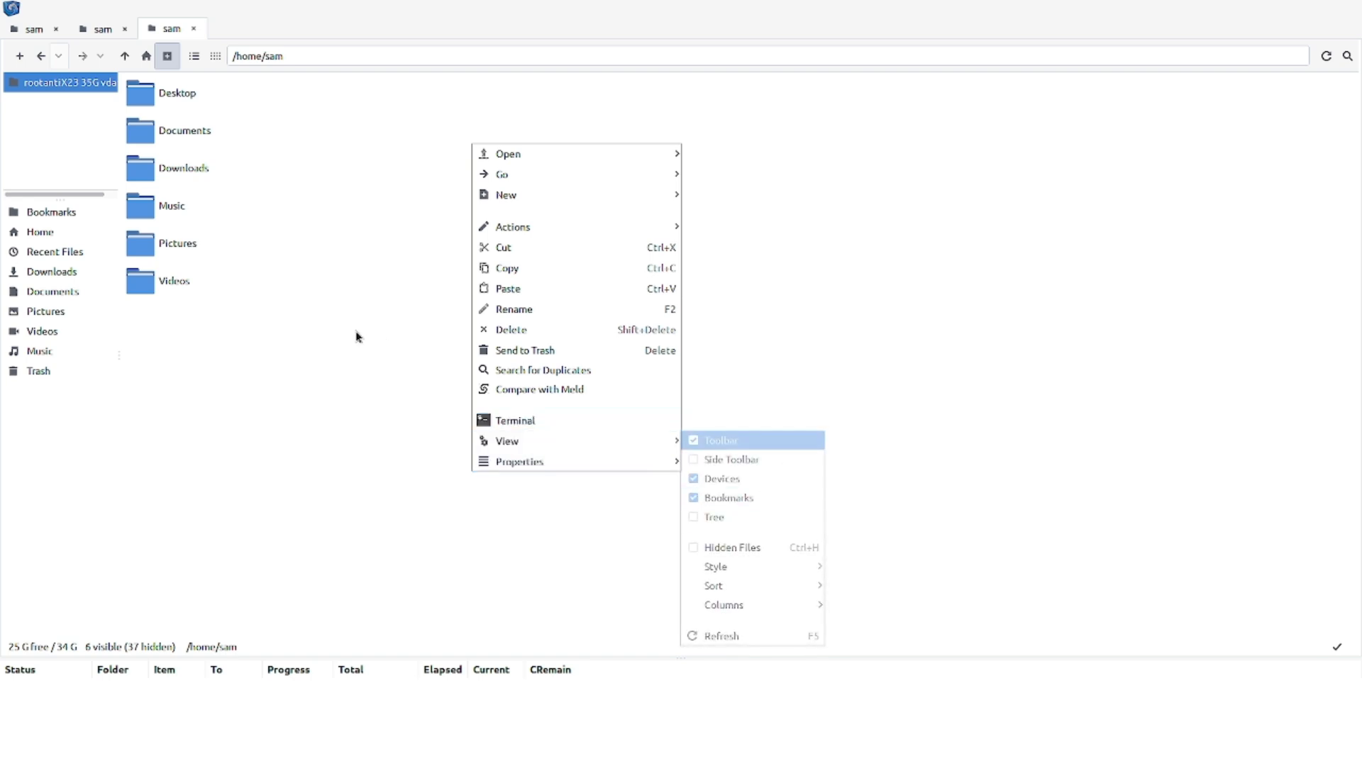
click(356, 335)
click(32, 32)
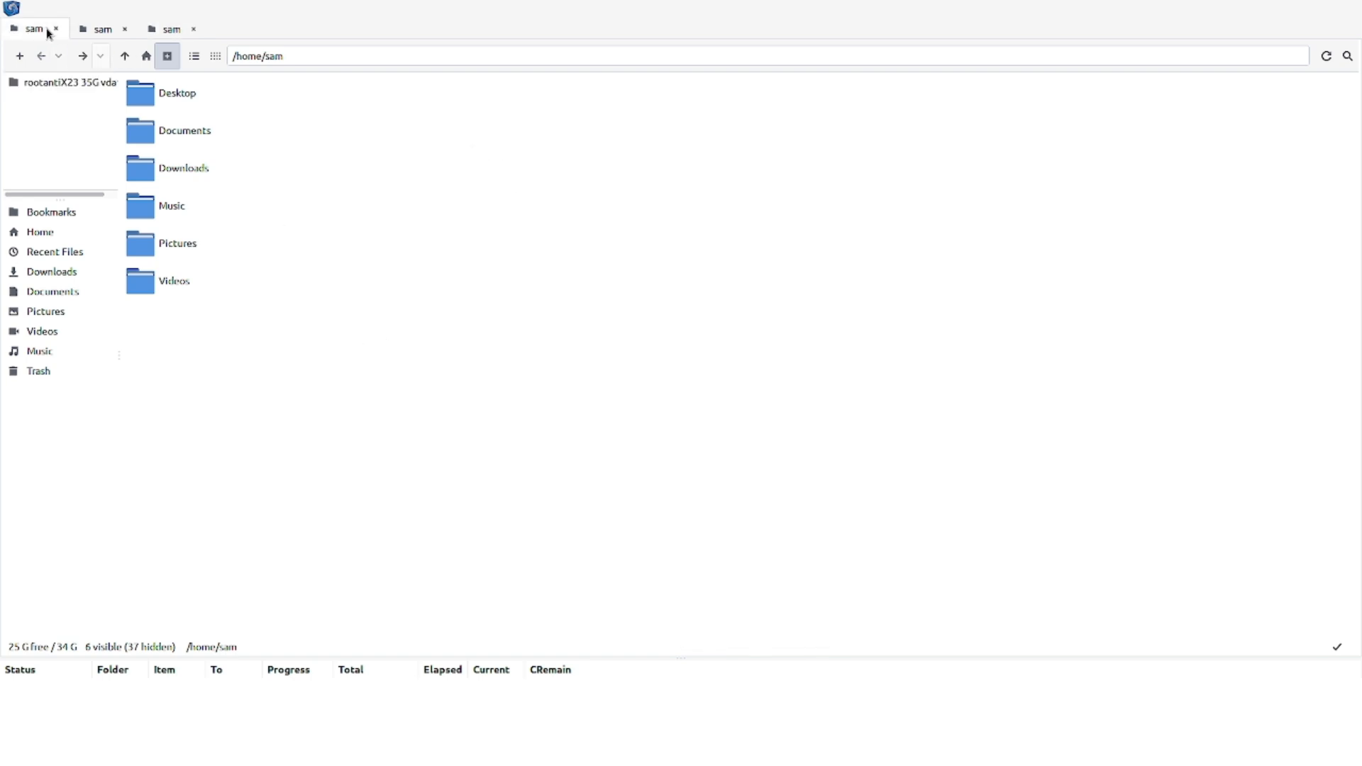
click(55, 30)
click(123, 31)
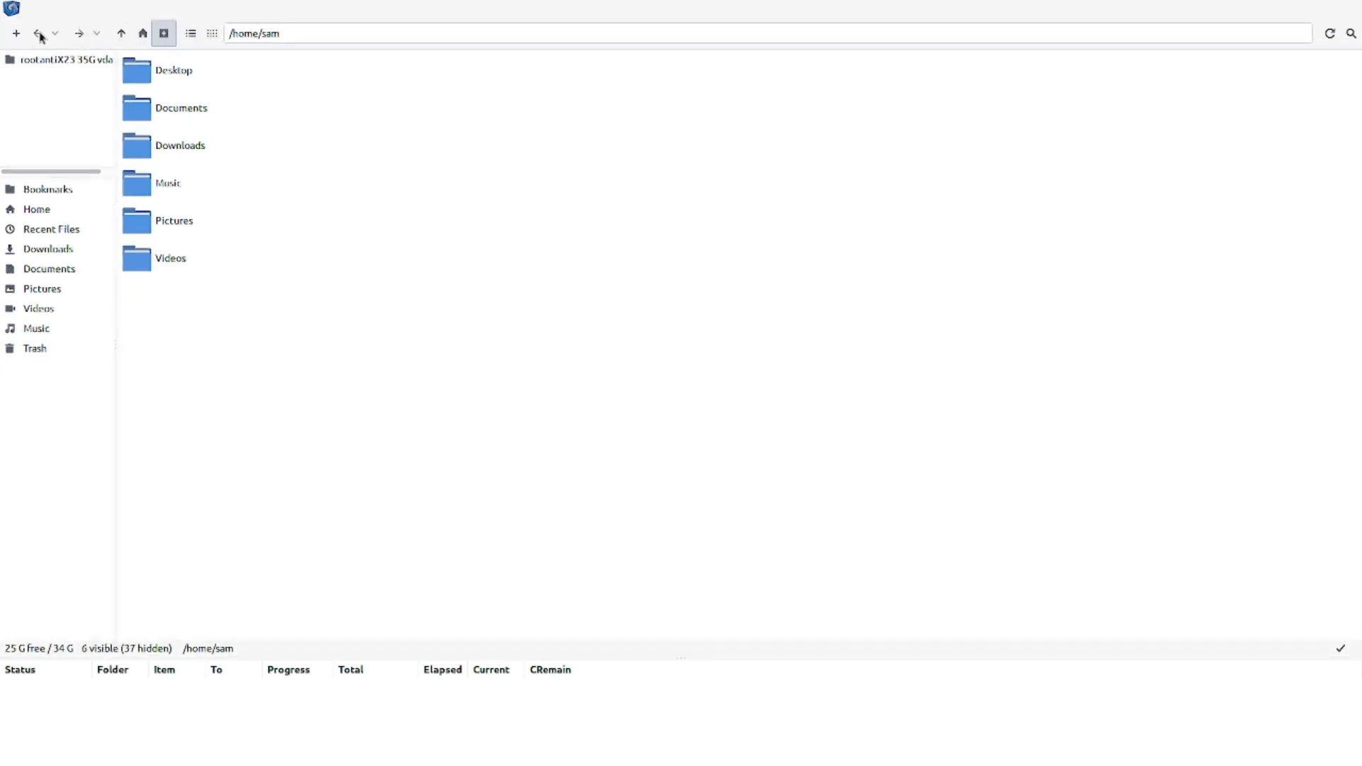
Go up to the file system root, look at the root device's options, and return to the home folder
click(121, 34)
click(121, 33)
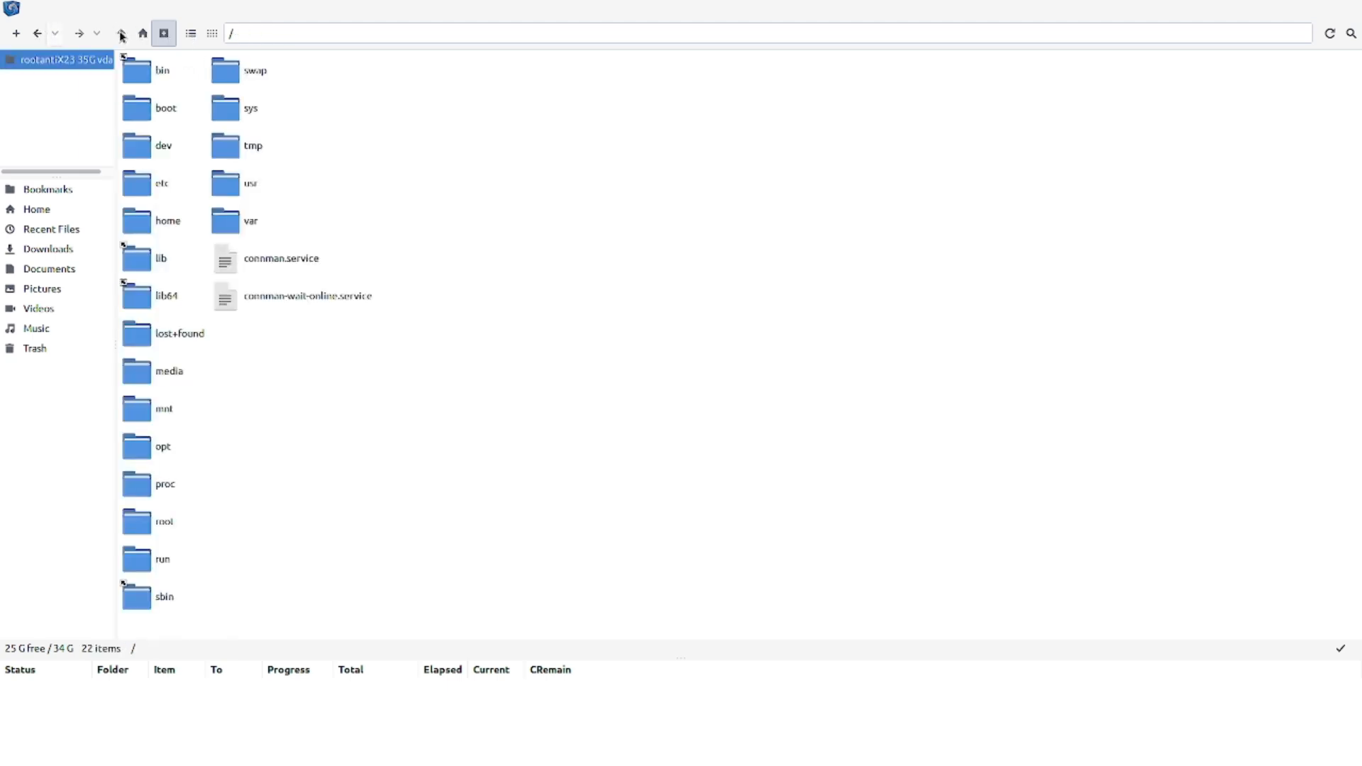
right_click(62, 66)
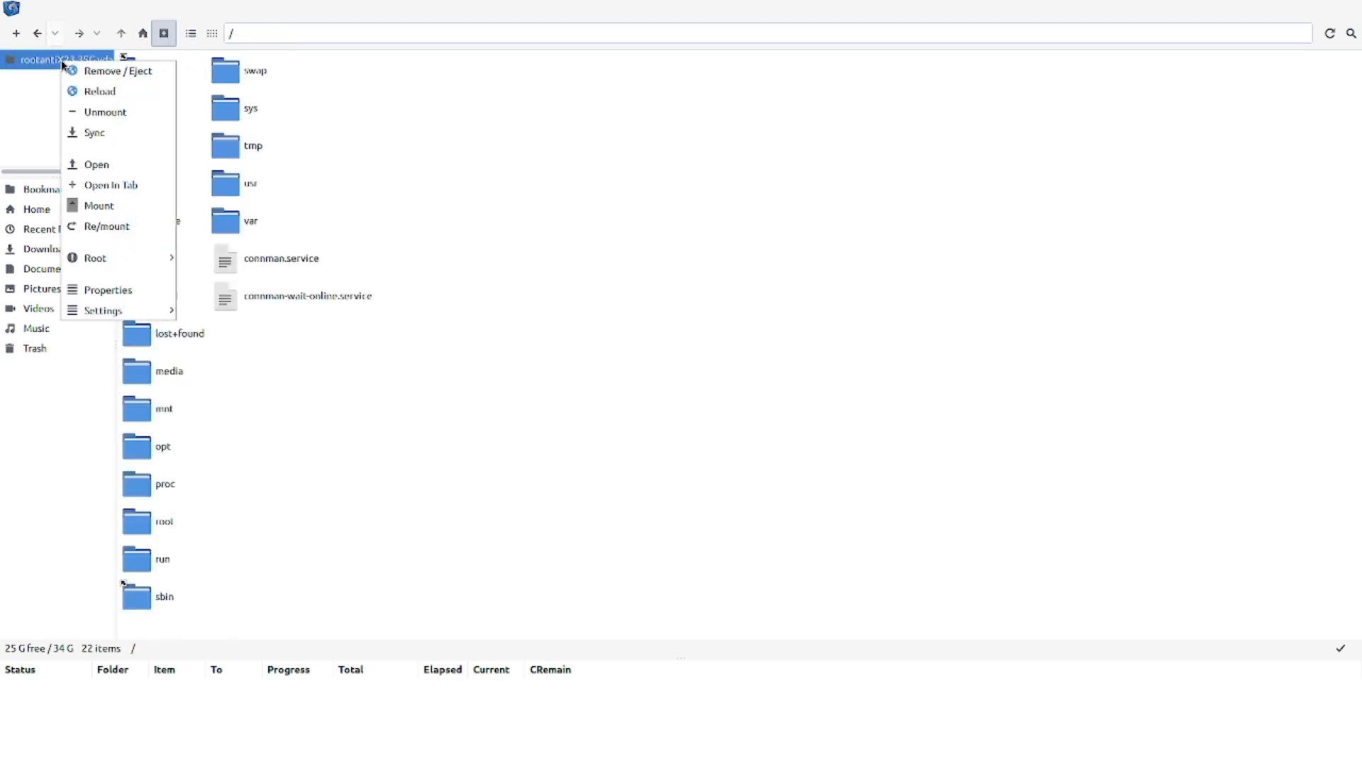
click(62, 499)
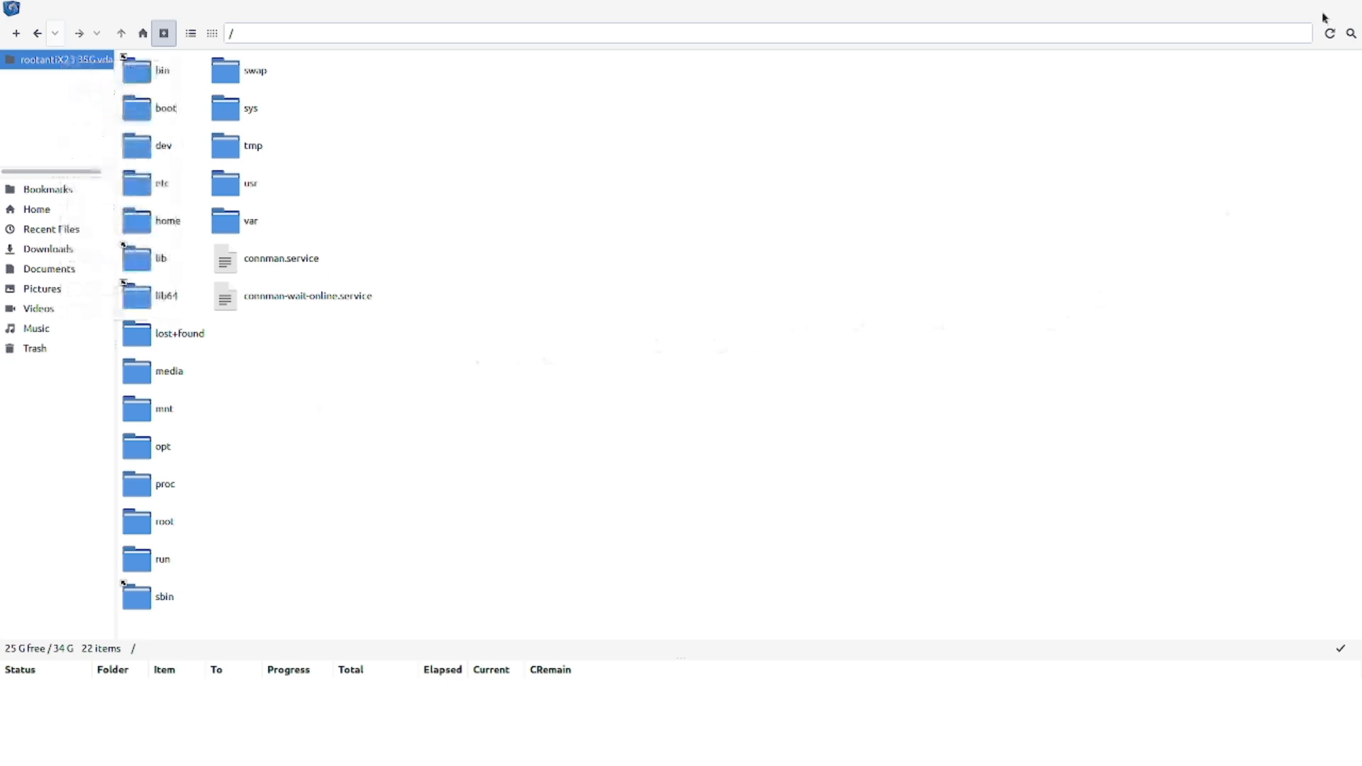
mouse_move(1210, 3)
key(alt+Home)
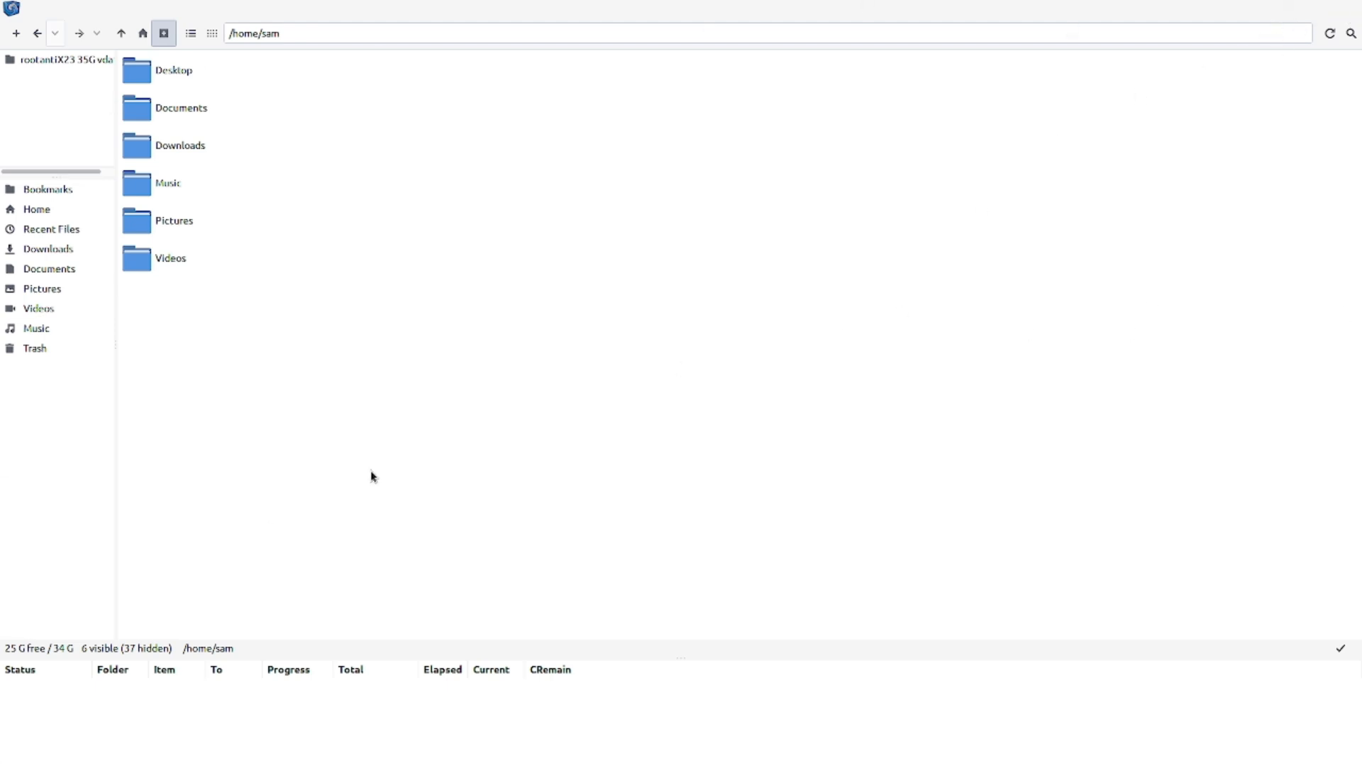
Close the file manager window from the desktop taskbar
key(alt+Tab)
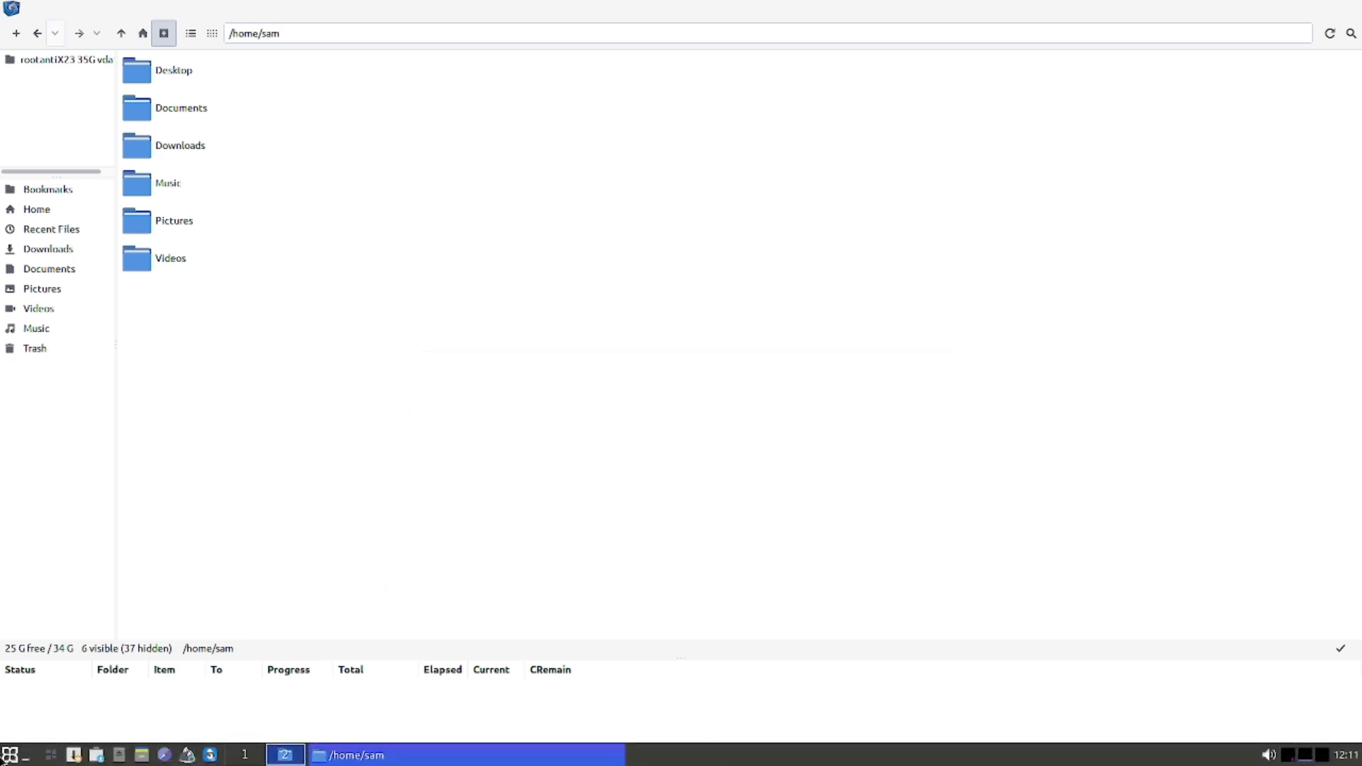
right_click(376, 757)
click(417, 725)
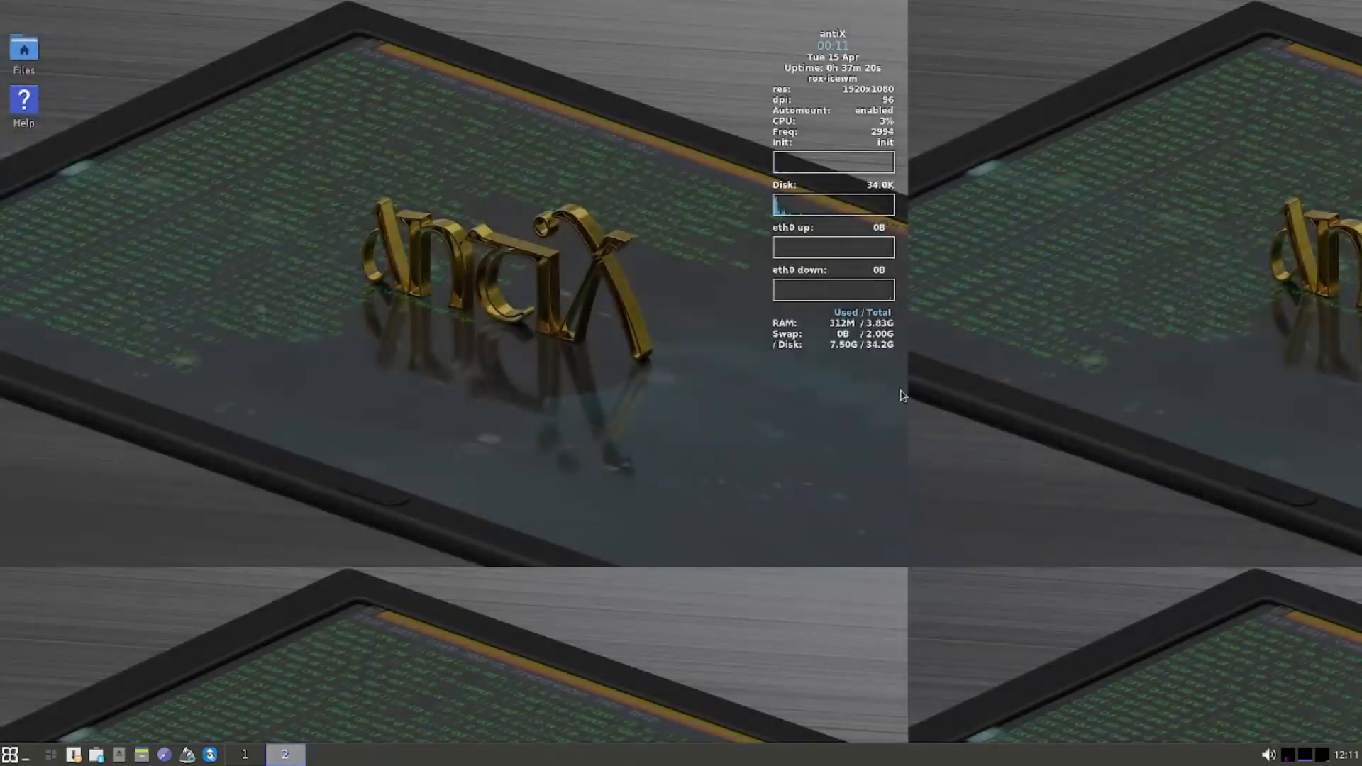
Browse the antiX, Accessories, Graphics and Preferences application categories, and launch Htop from the System category
click(10, 754)
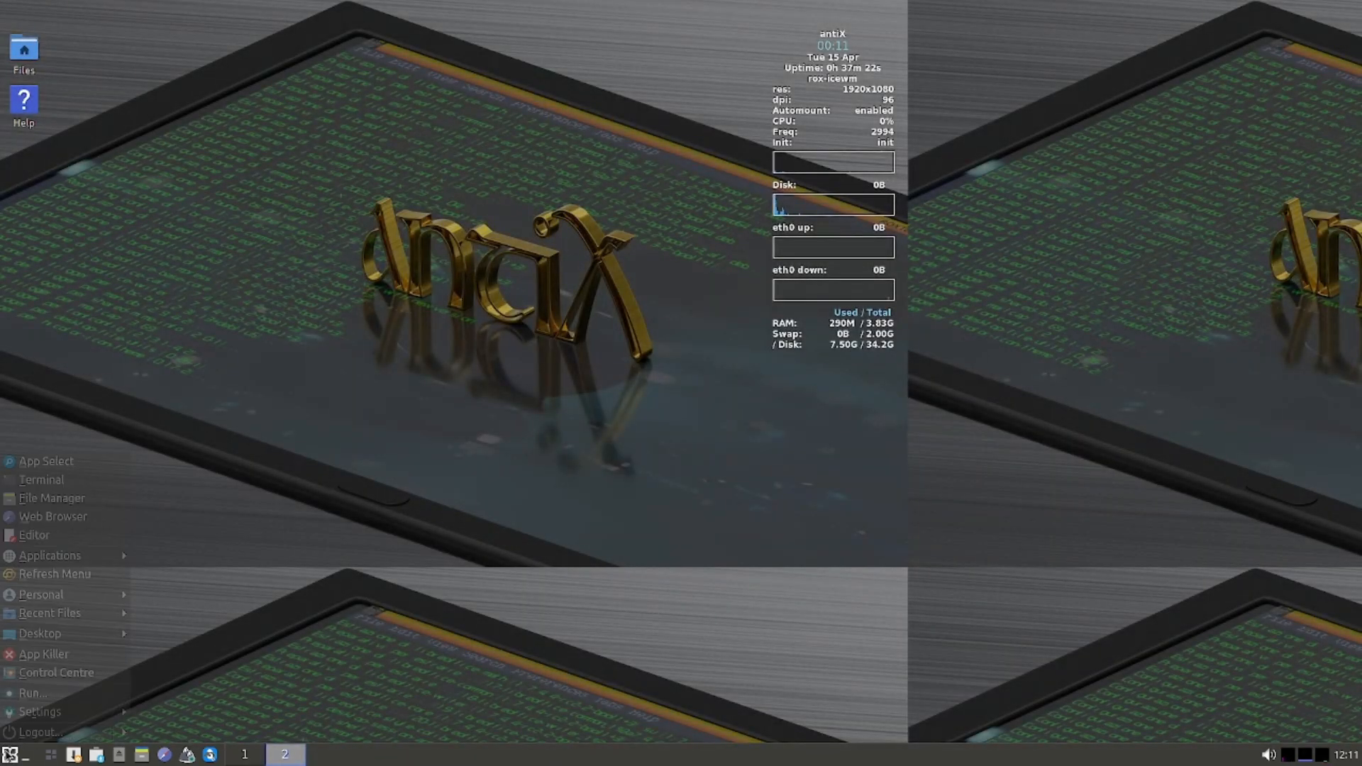
mouse_move(82, 560)
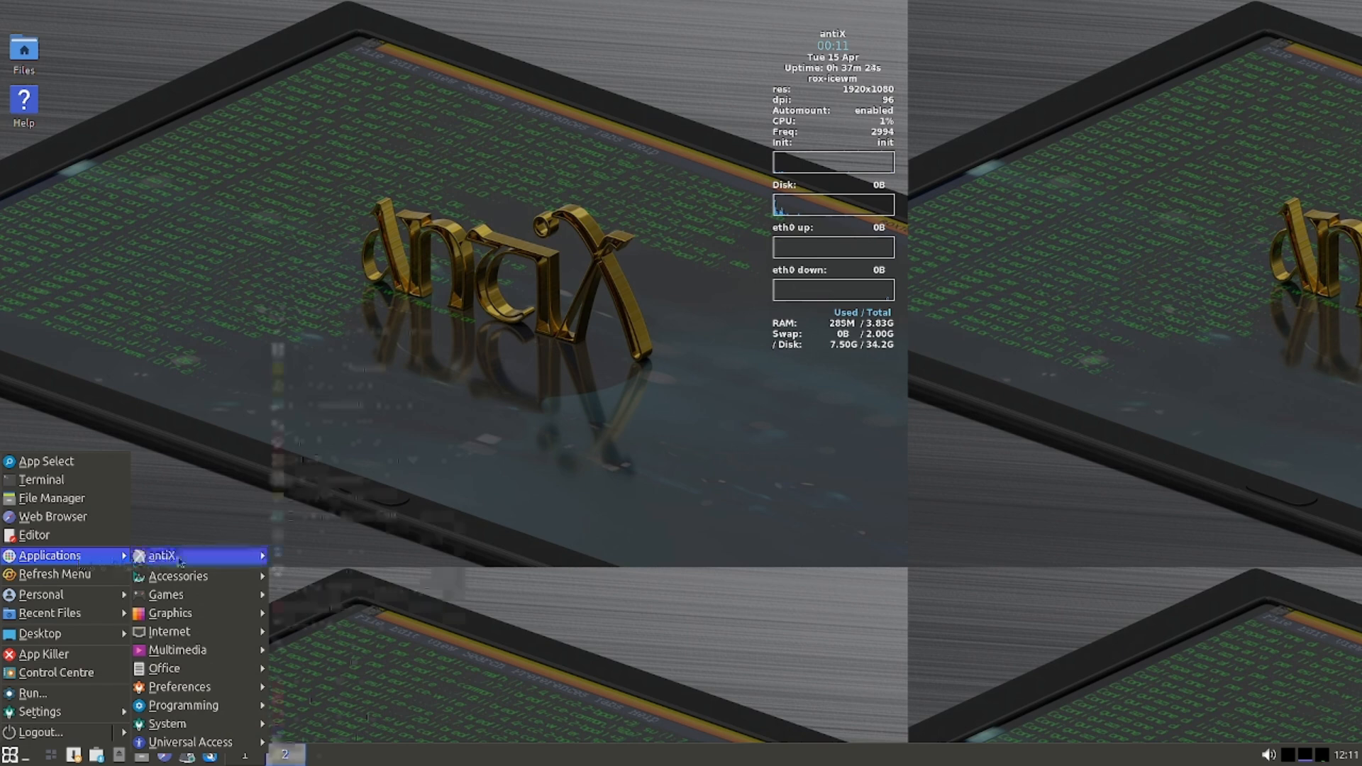
mouse_move(162, 555)
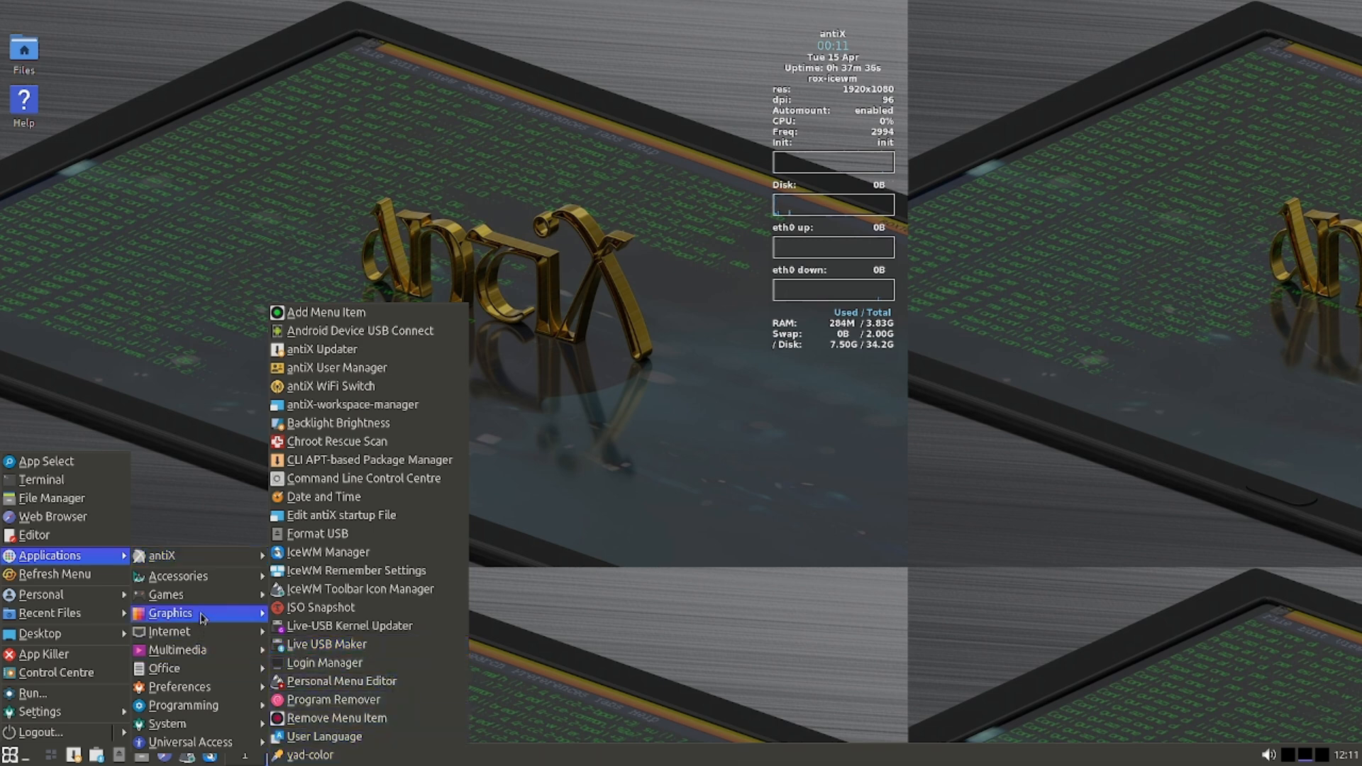
mouse_move(201, 583)
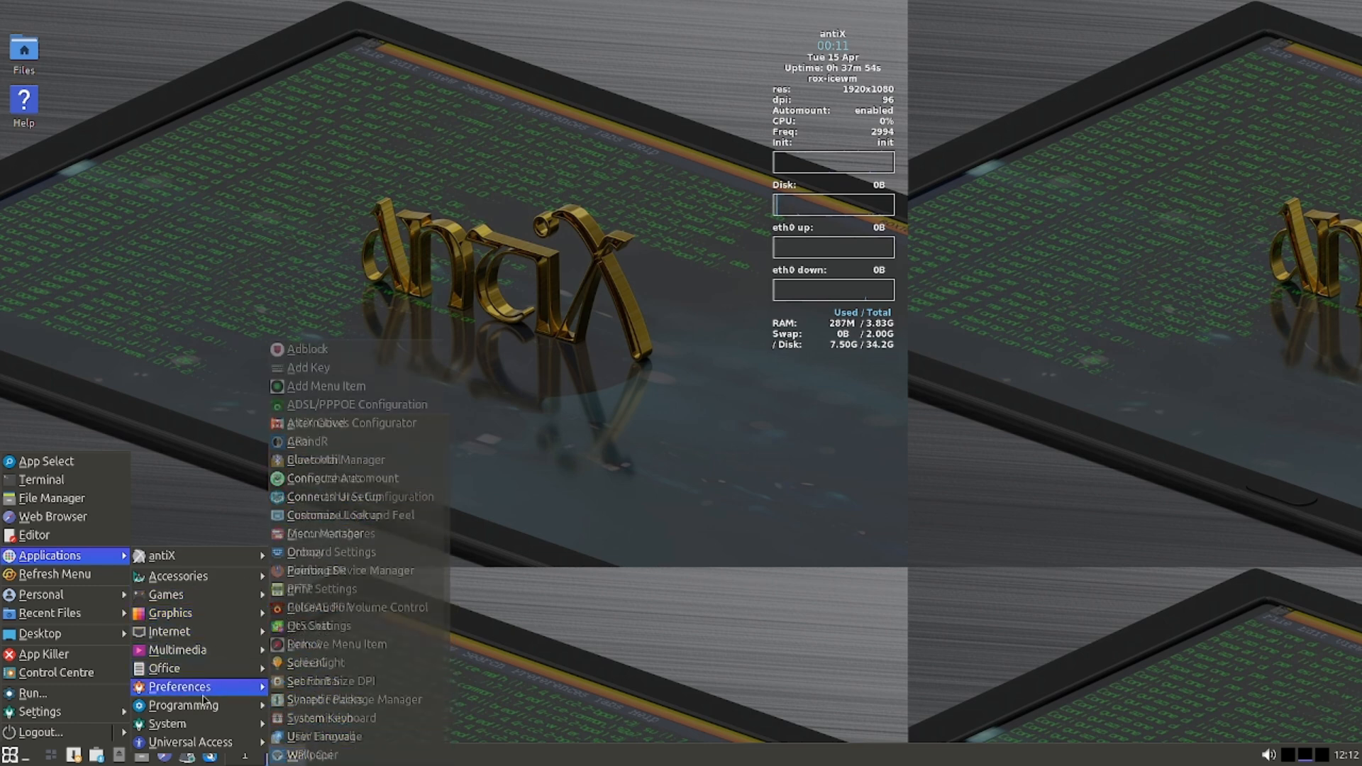
mouse_move(200, 711)
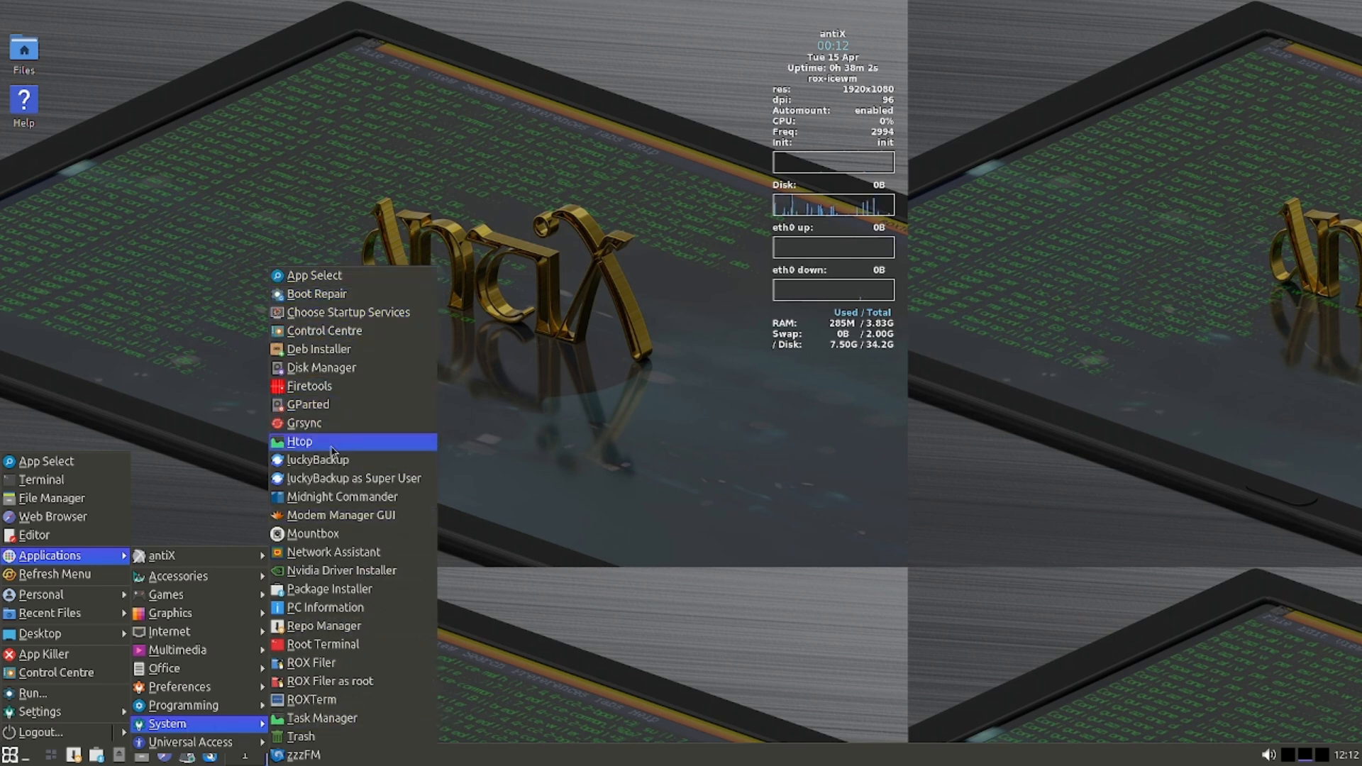
click(333, 442)
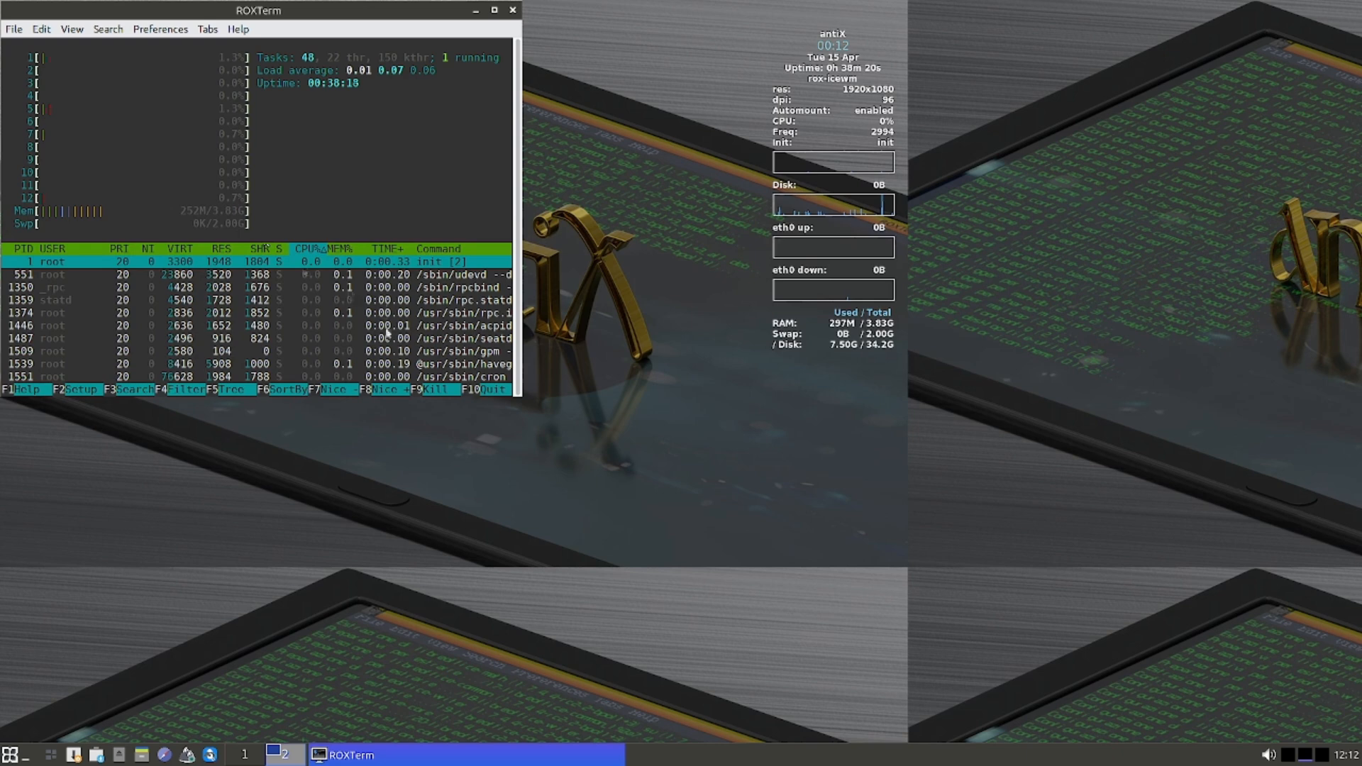
Maximize the Htop terminal window, sort the processes by memory usage, and close the window
double_click(278, 10)
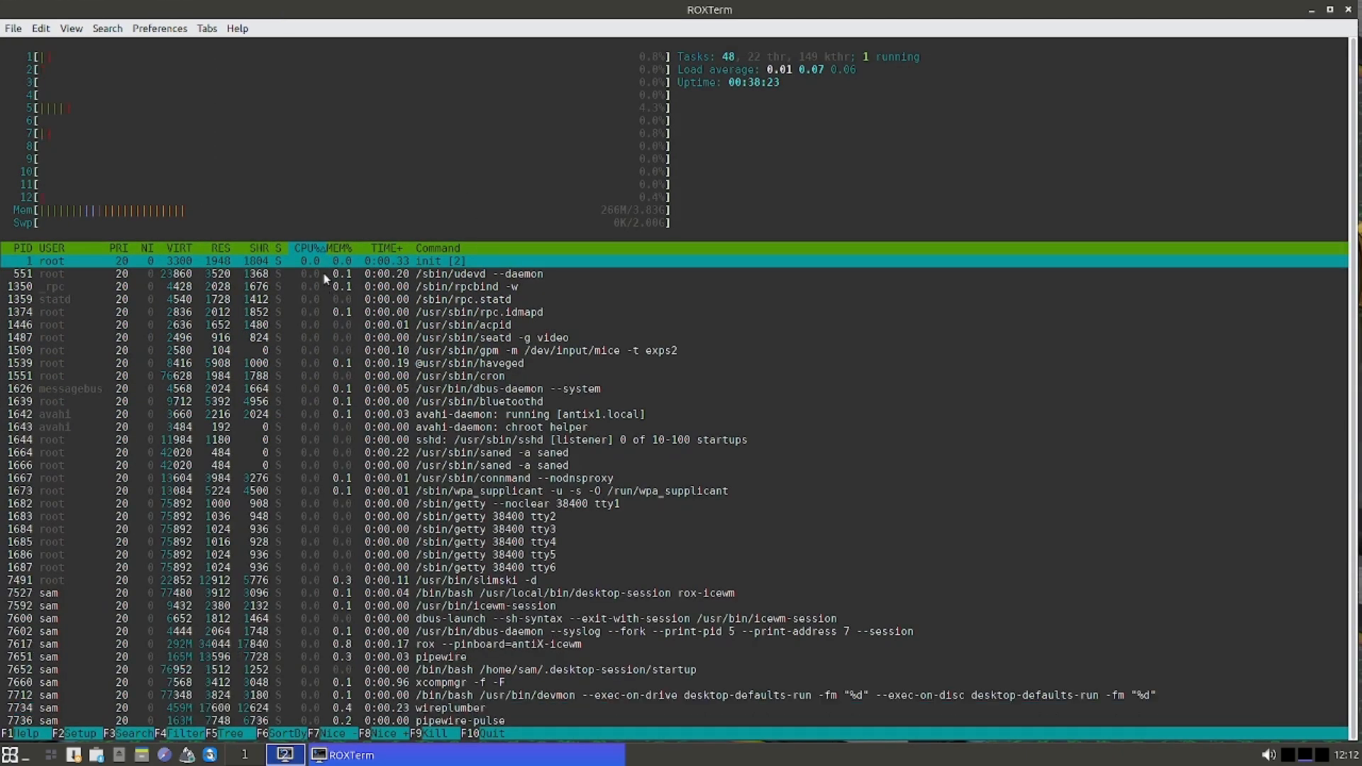
click(299, 249)
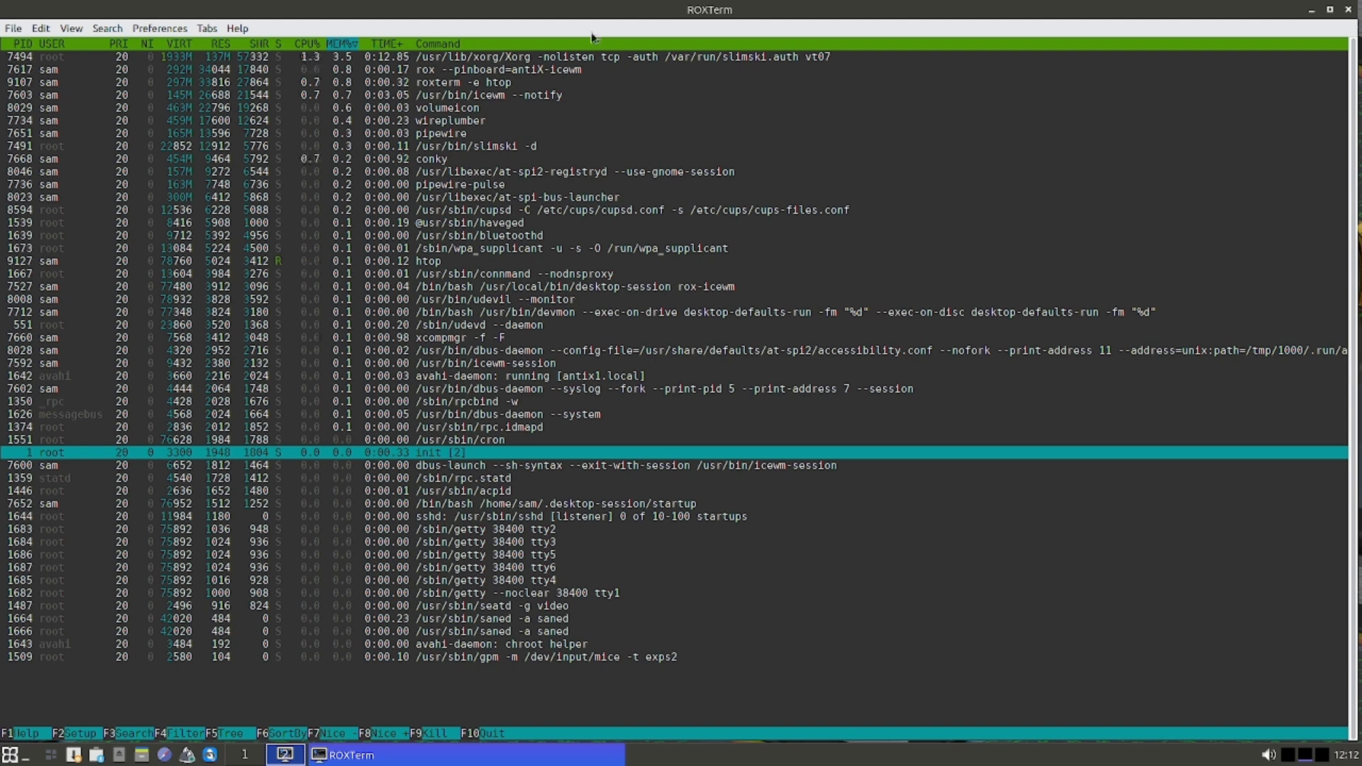
click(1348, 10)
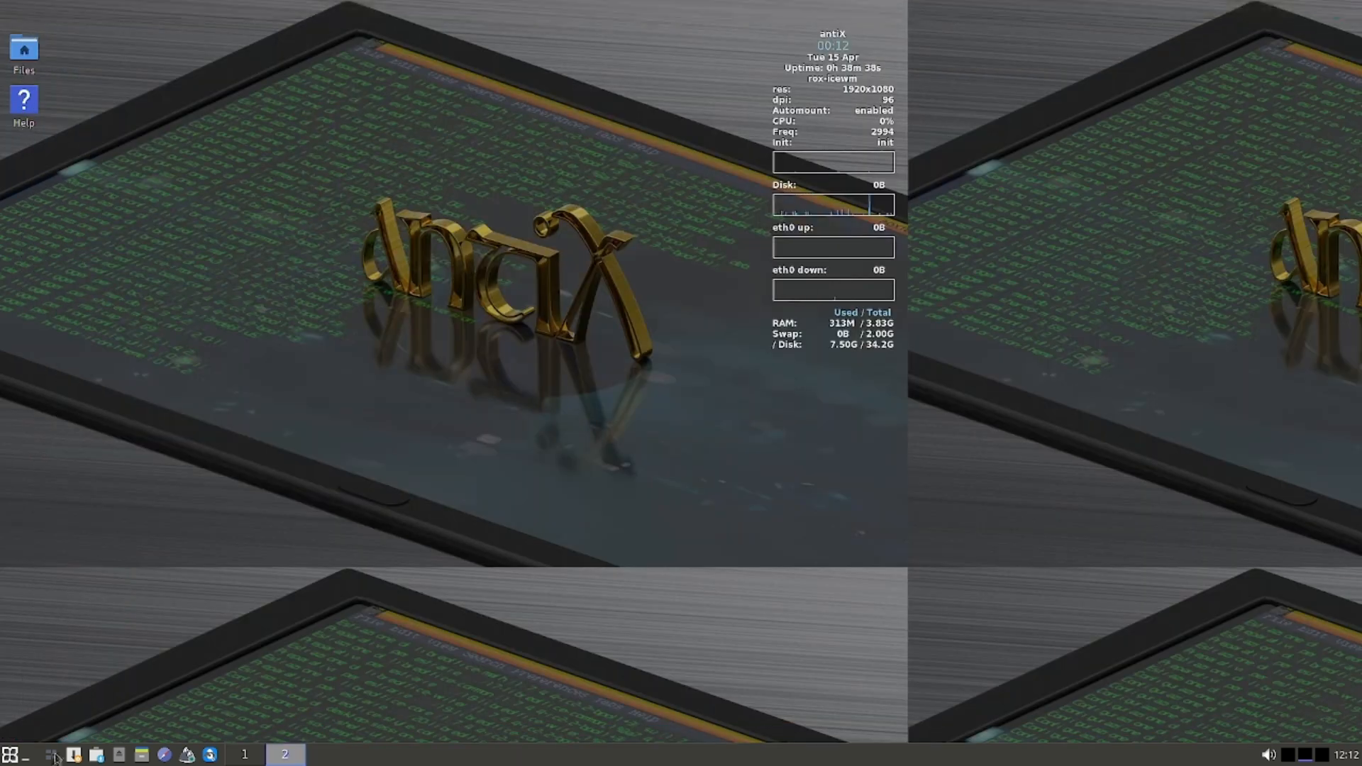
Launch Task Manager from the System application category
click(10, 754)
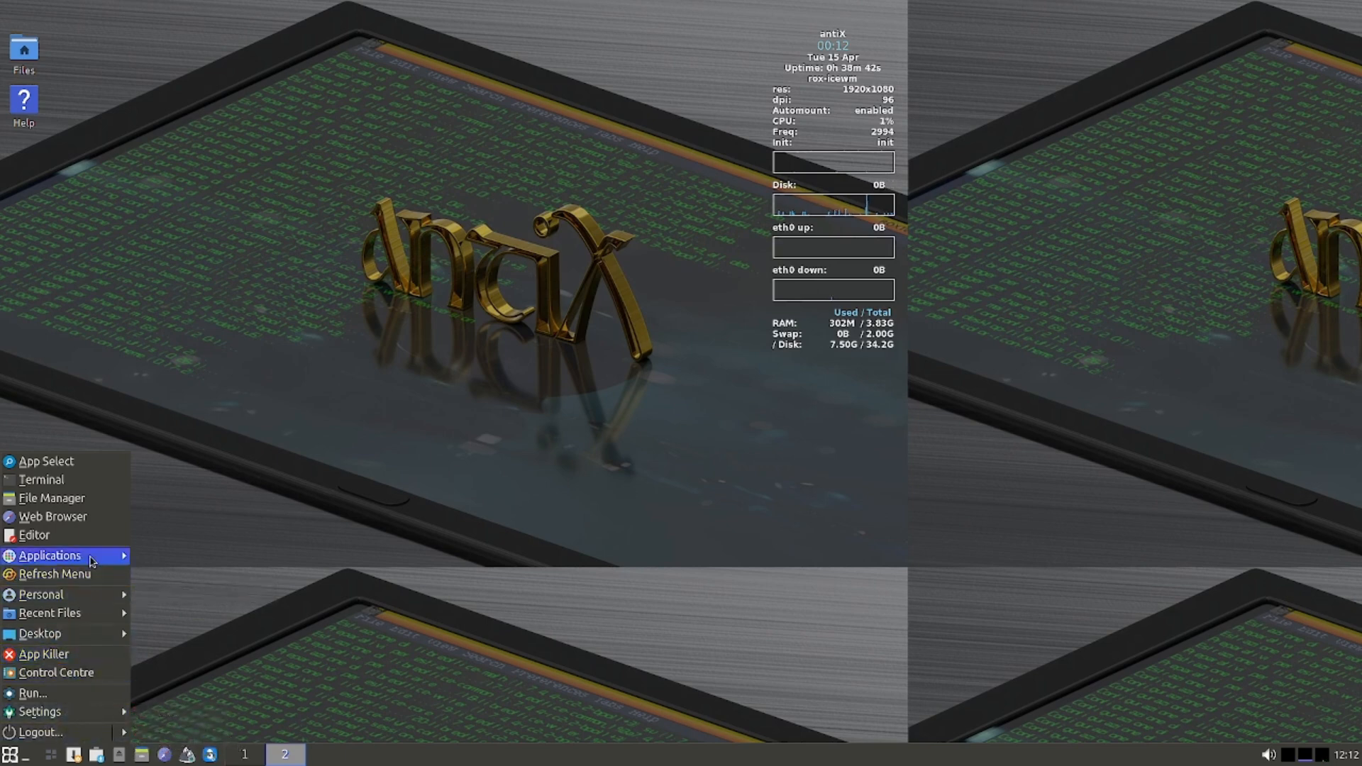
mouse_move(71, 556)
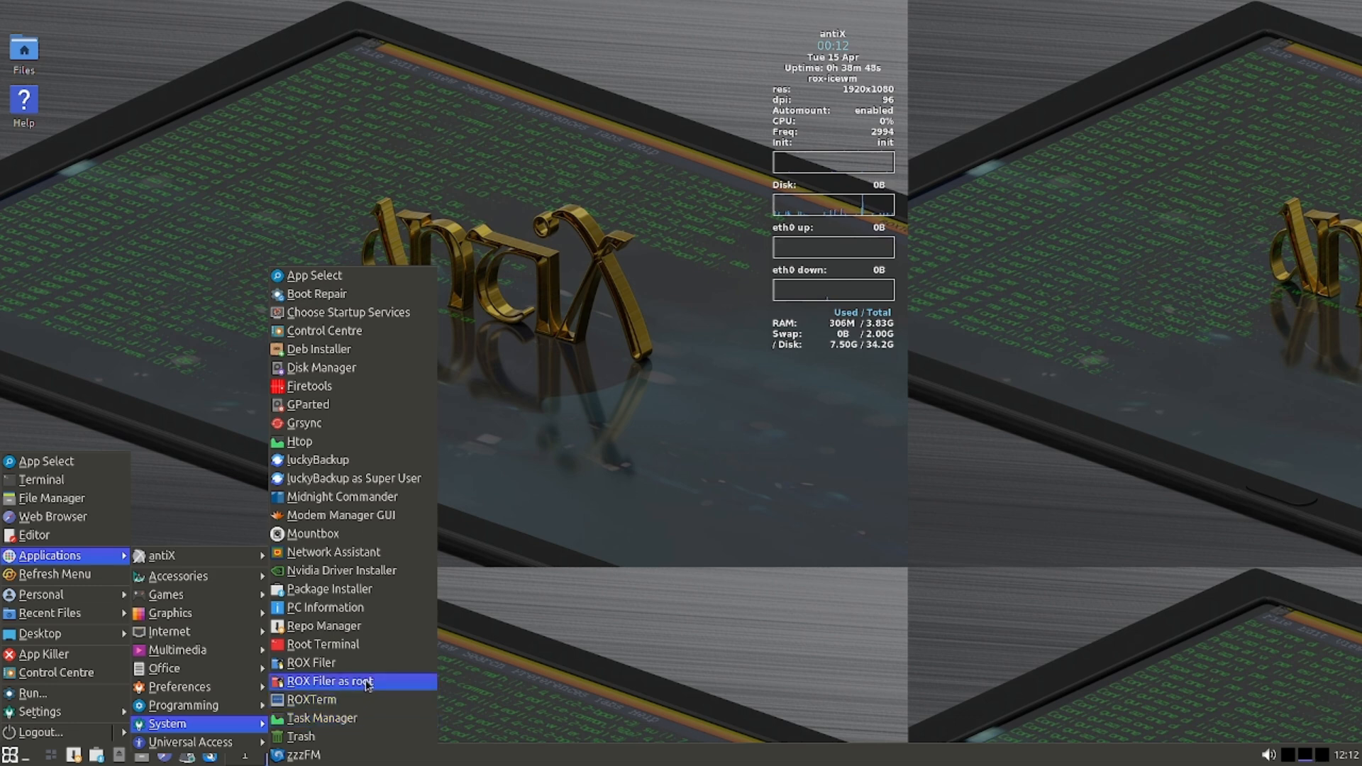
click(349, 718)
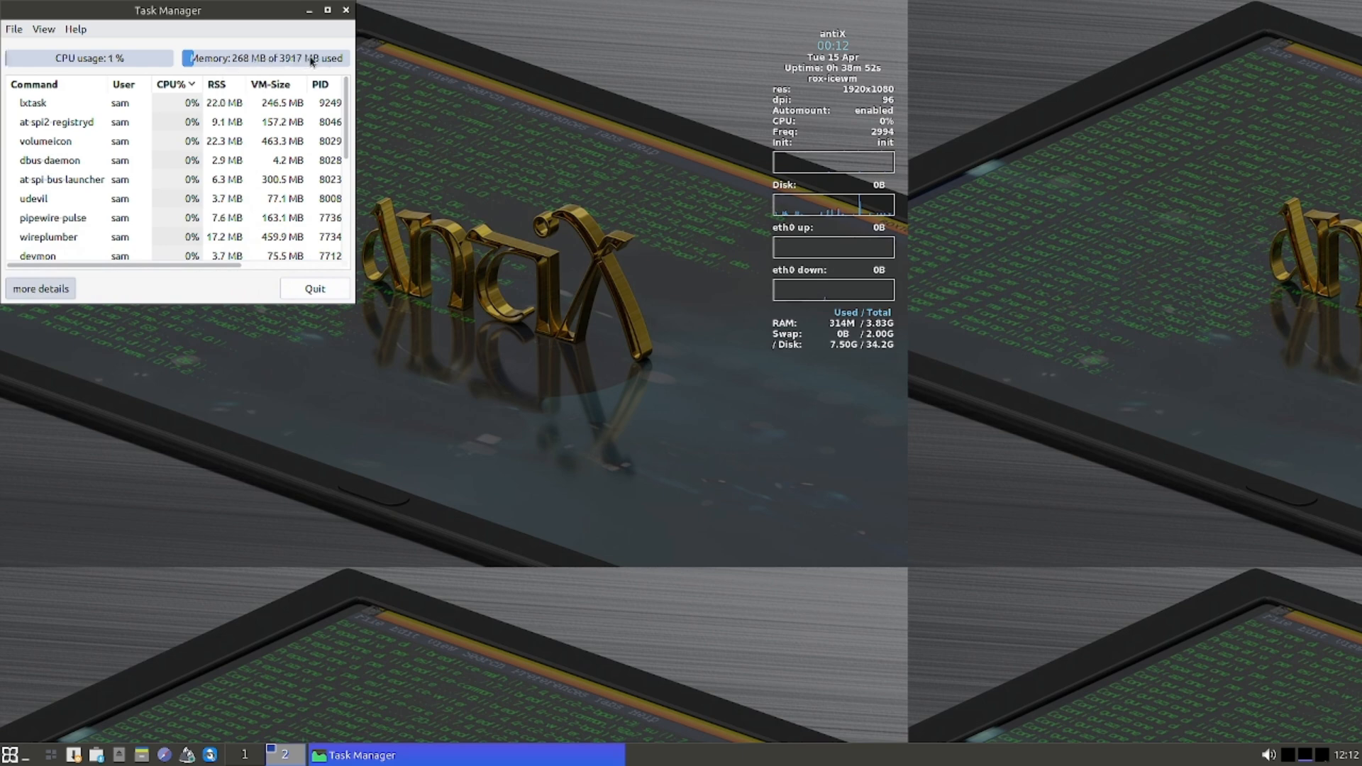
Bring up the full-screen window list and switch from it to workspace 1
key(ctrl+alt+Escape)
double_click(199, 15)
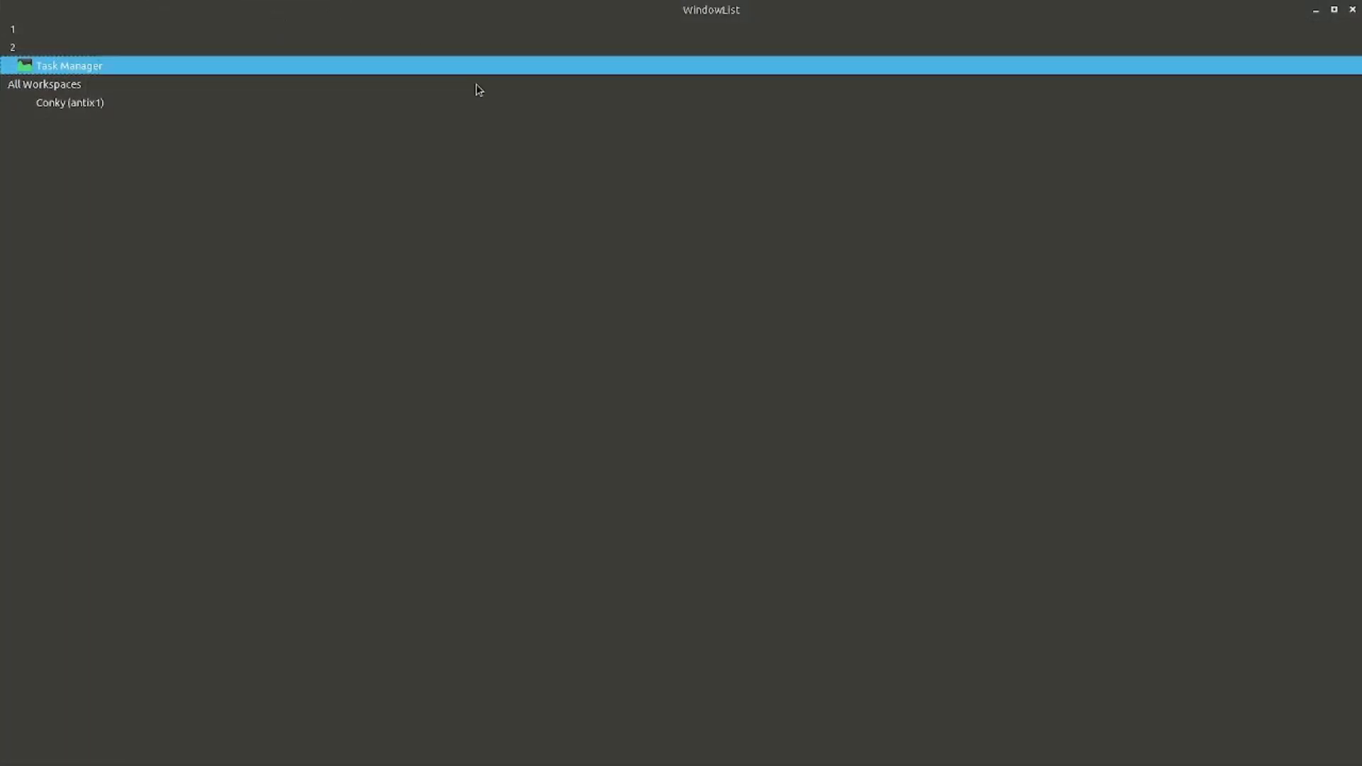
double_click(740, 22)
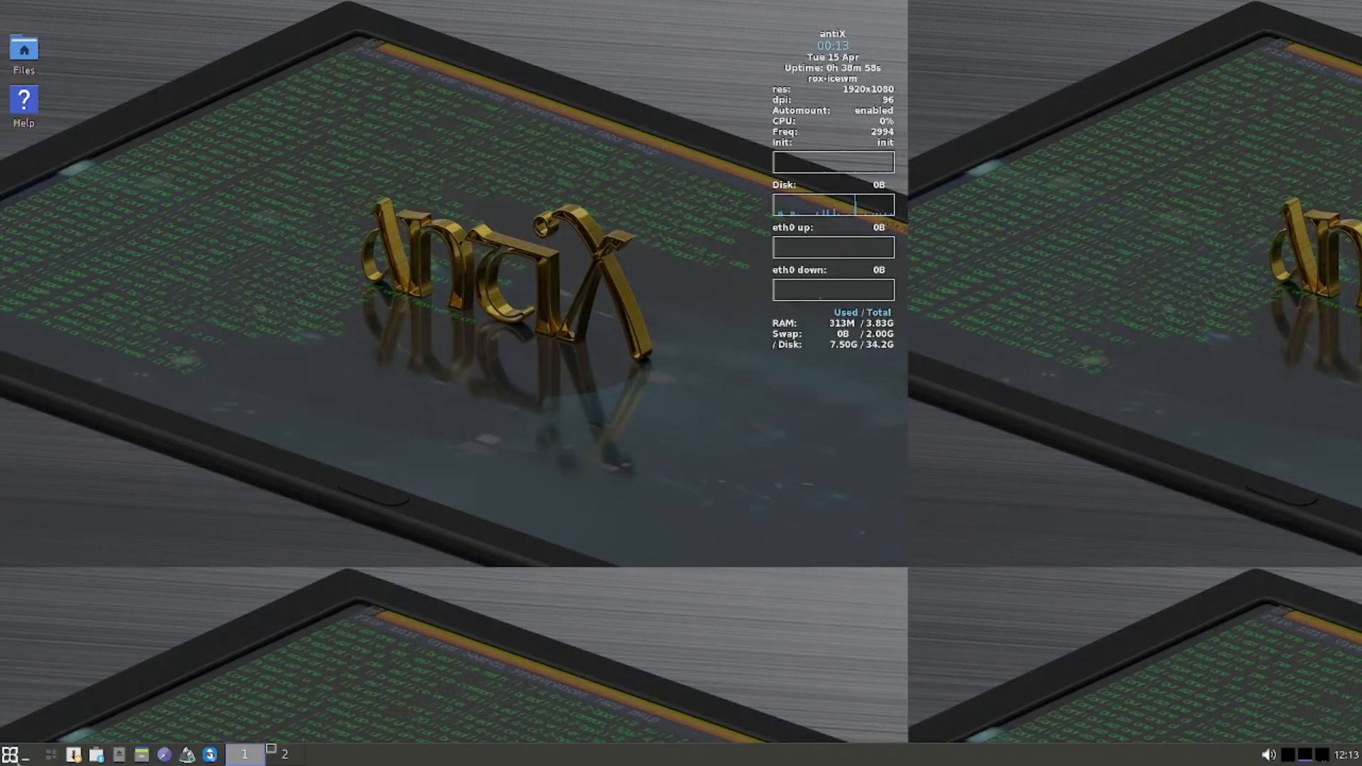
Launch Task Manager again on workspace 1, look through its process list, and quit it
click(9, 756)
mouse_move(71, 555)
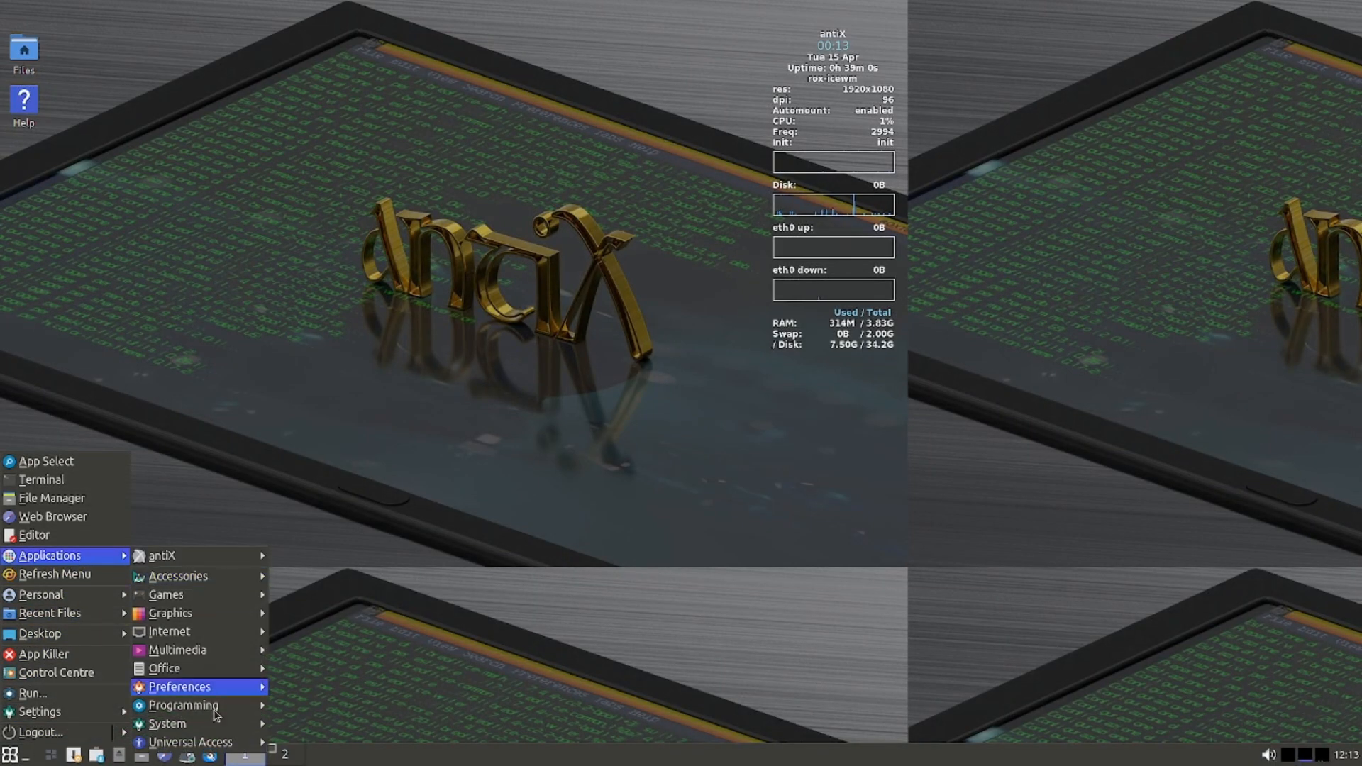
mouse_move(216, 725)
click(321, 718)
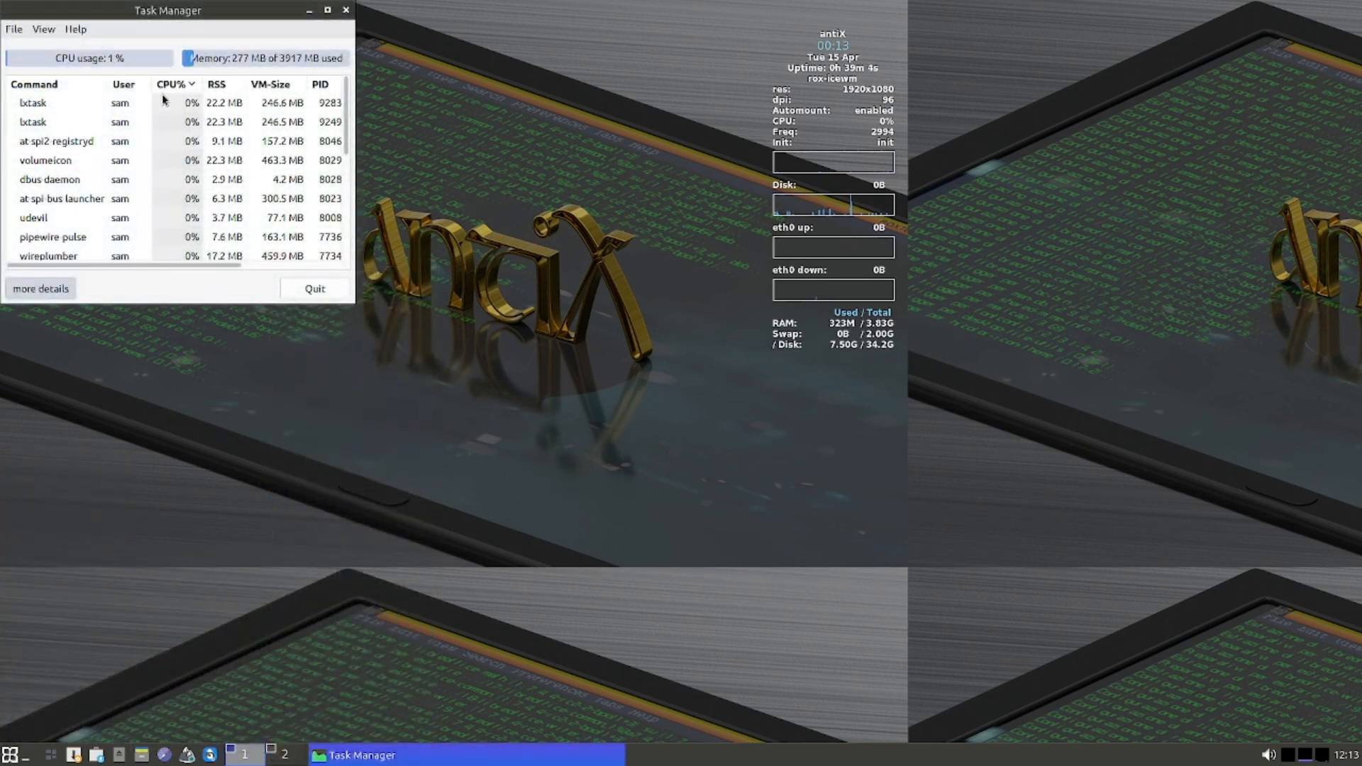
scroll(257, 145, down, 10)
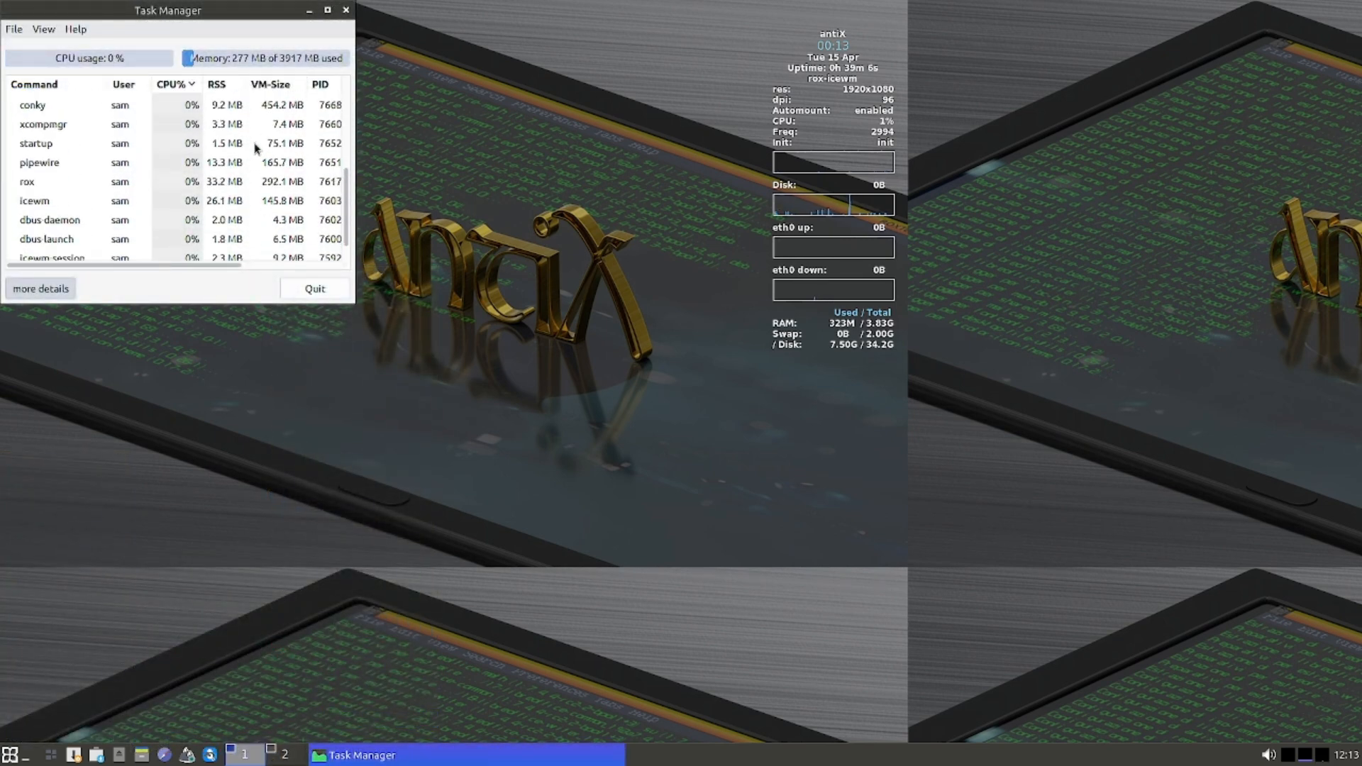
scroll(255, 148, up, 10)
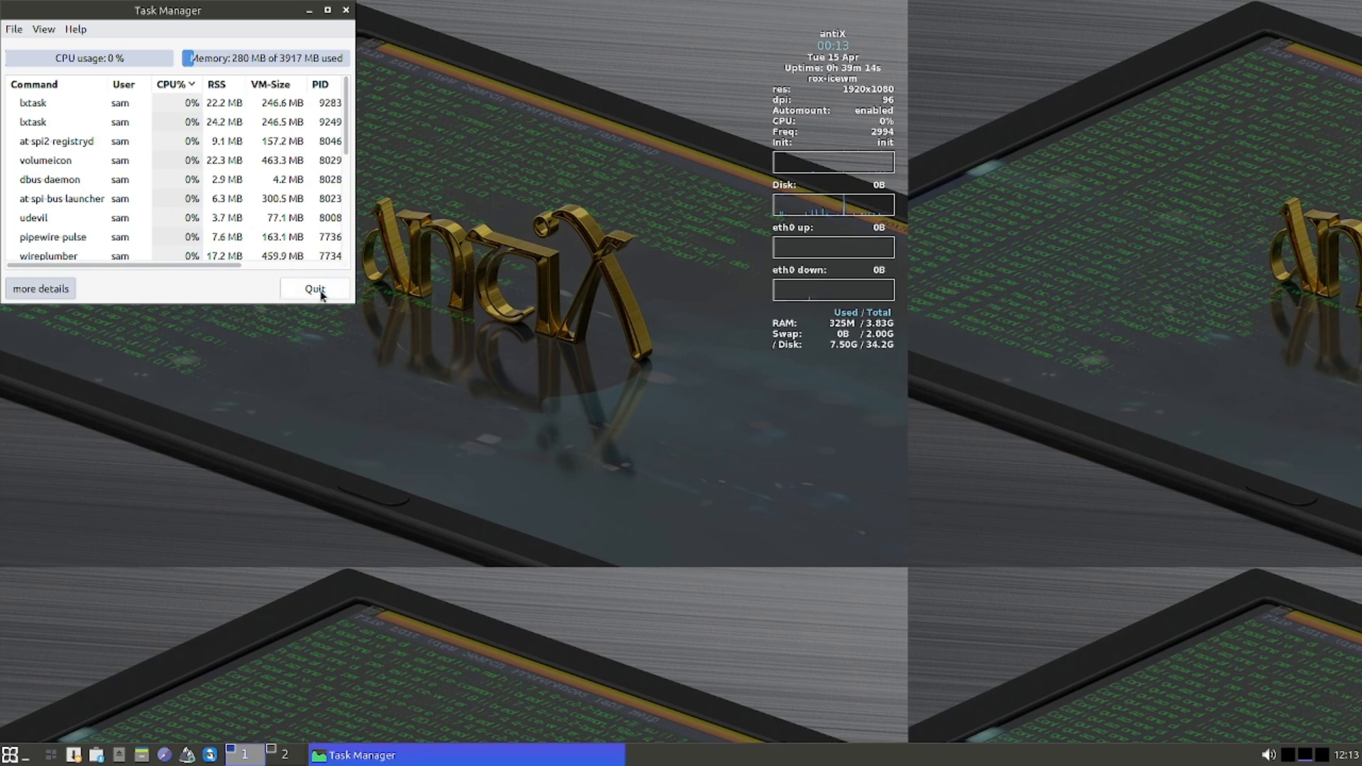
click(315, 289)
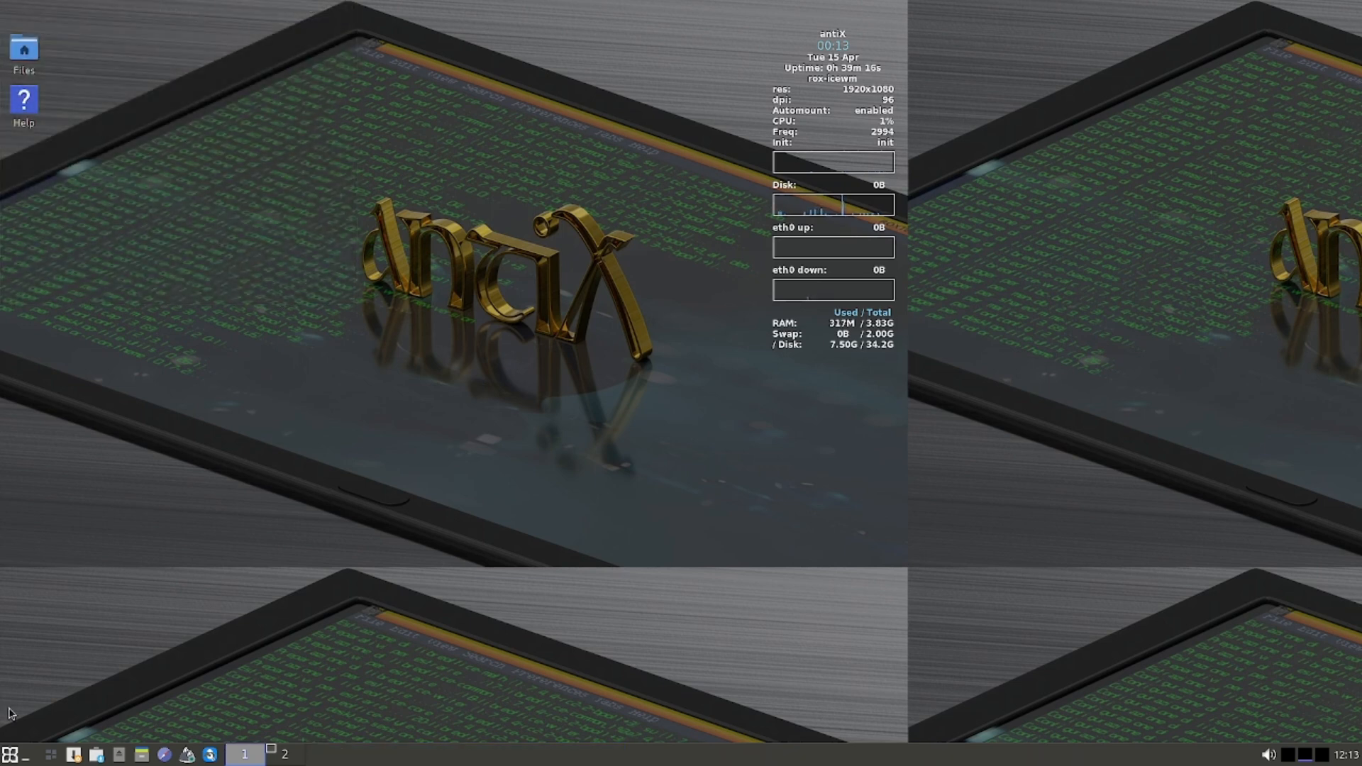